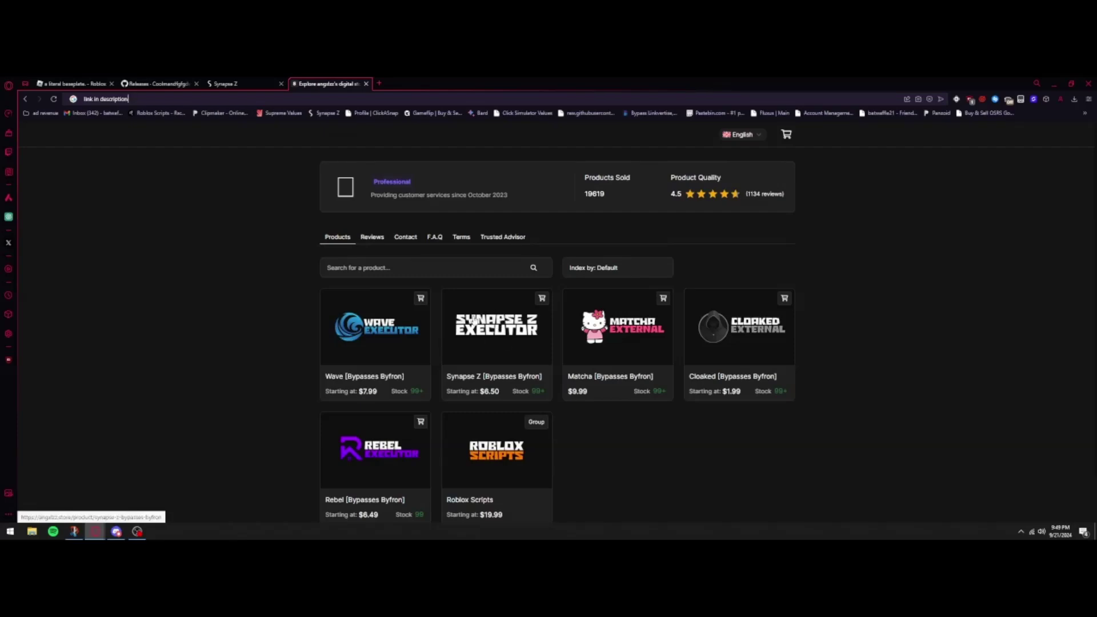
# Open the Synapse Z [Bypasses Byfron] product page and look through its description and feedback
pyautogui.click(507, 338)
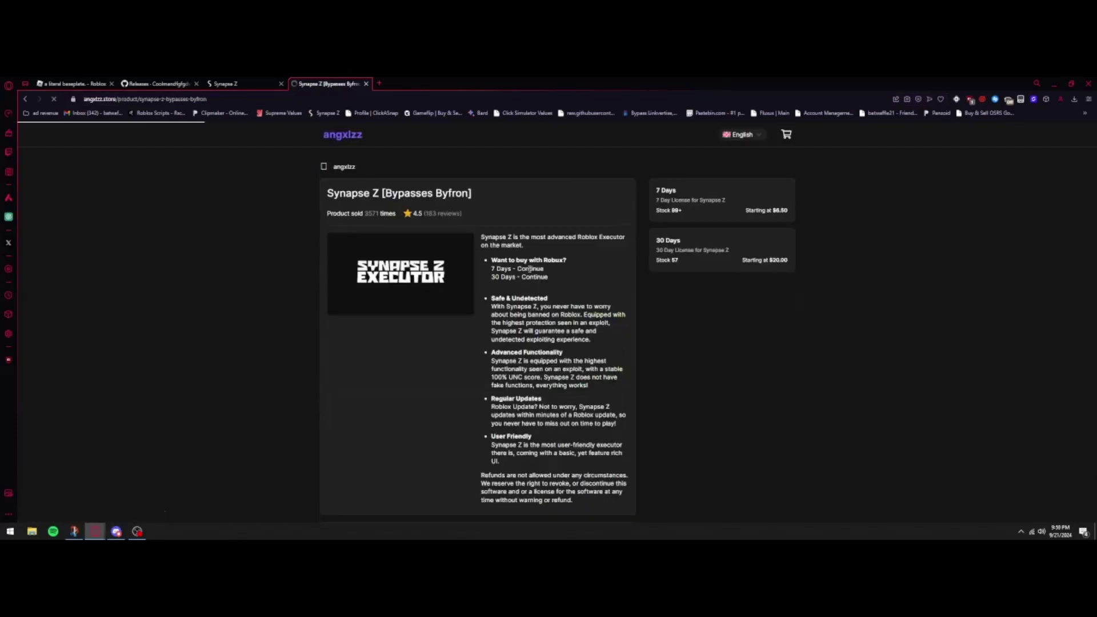
pyautogui.scroll(-5, 406, 273)
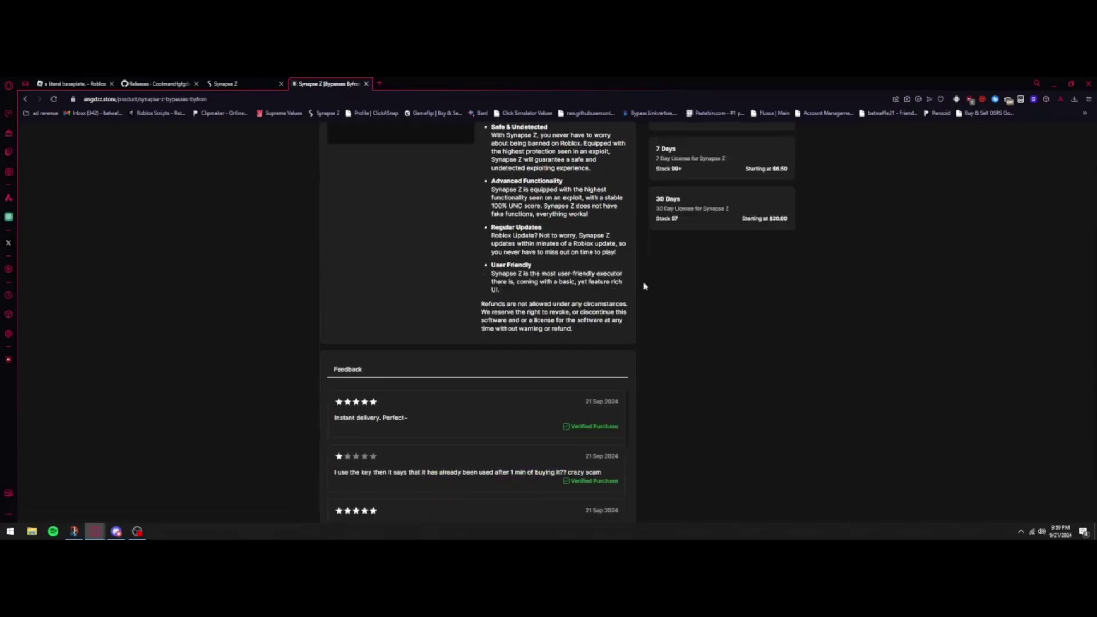
pyautogui.scroll(5, 662, 273)
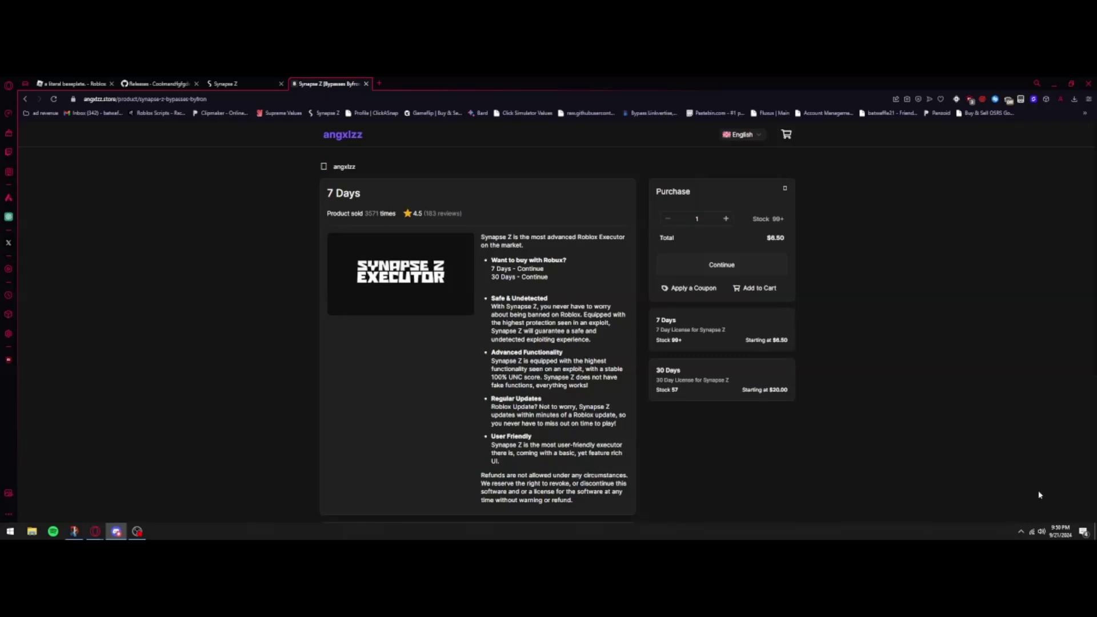
# Proceed with the 7 Days license to the product delivery form and accept the seller's Terms of Service
pyautogui.click(840, 480)
pyautogui.click(702, 264)
pyautogui.click(683, 230)
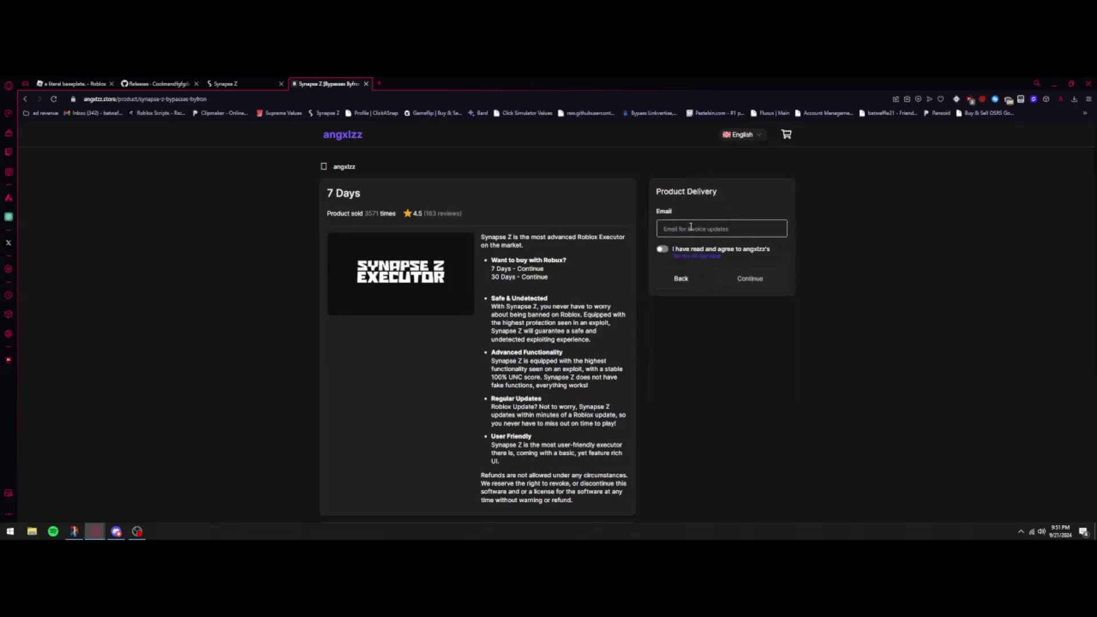
pyautogui.click(664, 250)
pyautogui.scroll(-4, 742, 316)
pyautogui.scroll(3, 782, 382)
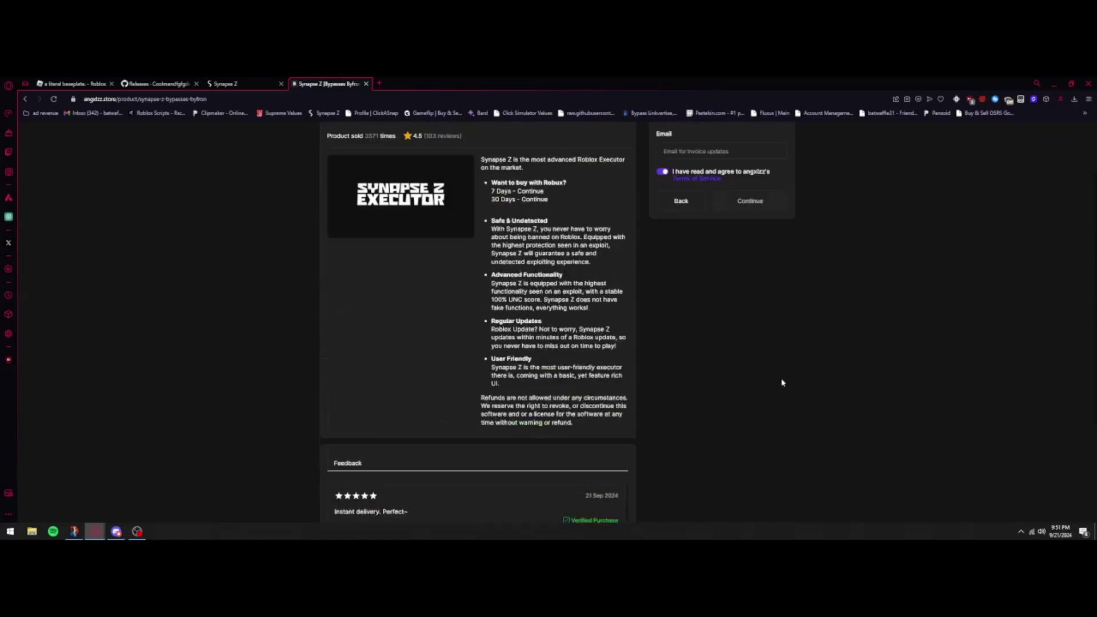
pyautogui.scroll(2, 782, 382)
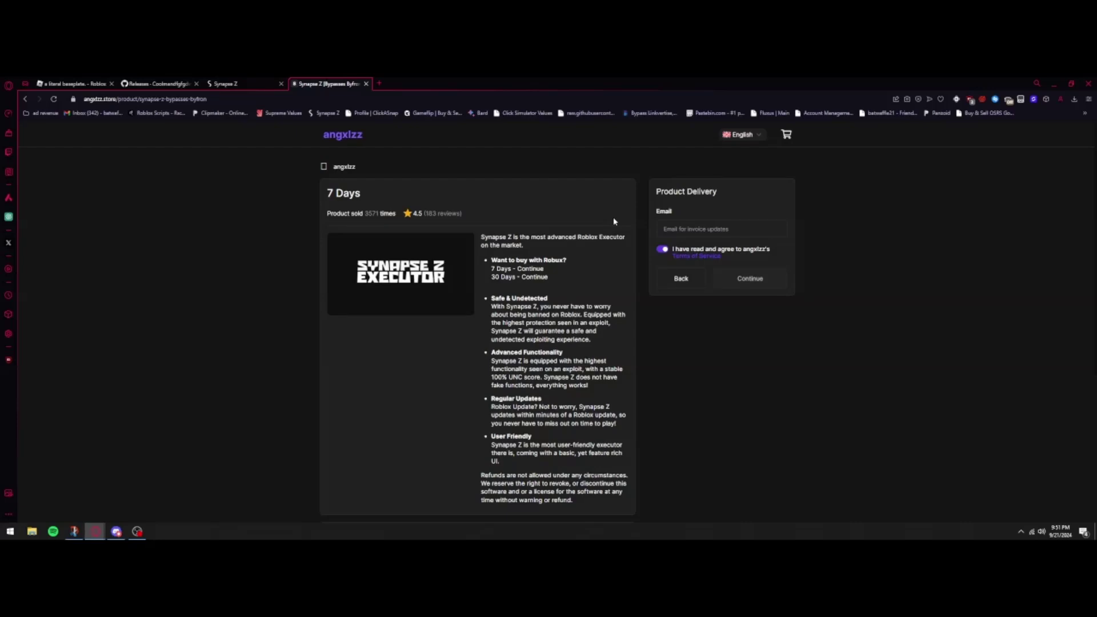
# Close the store page and start the Synapse Z download from its website
pyautogui.click(367, 84)
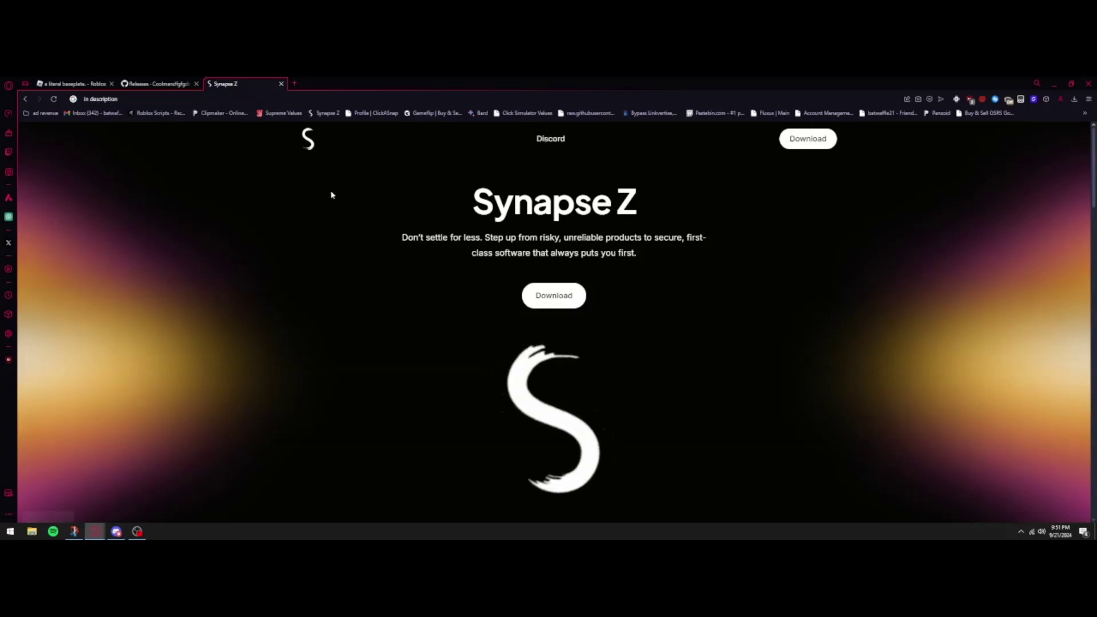
pyautogui.click(551, 294)
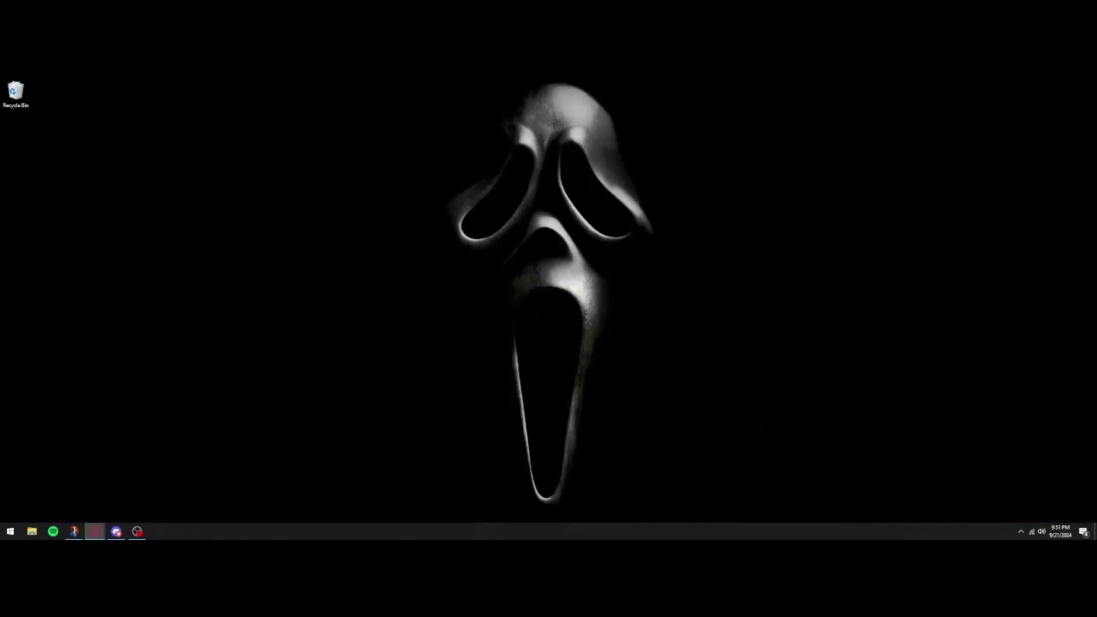
# Switch to Windows Security and open the management page for the Virus & threat protection settings
pyautogui.click(576, 384)
pyautogui.press('super')
pyautogui.write('windows sec')
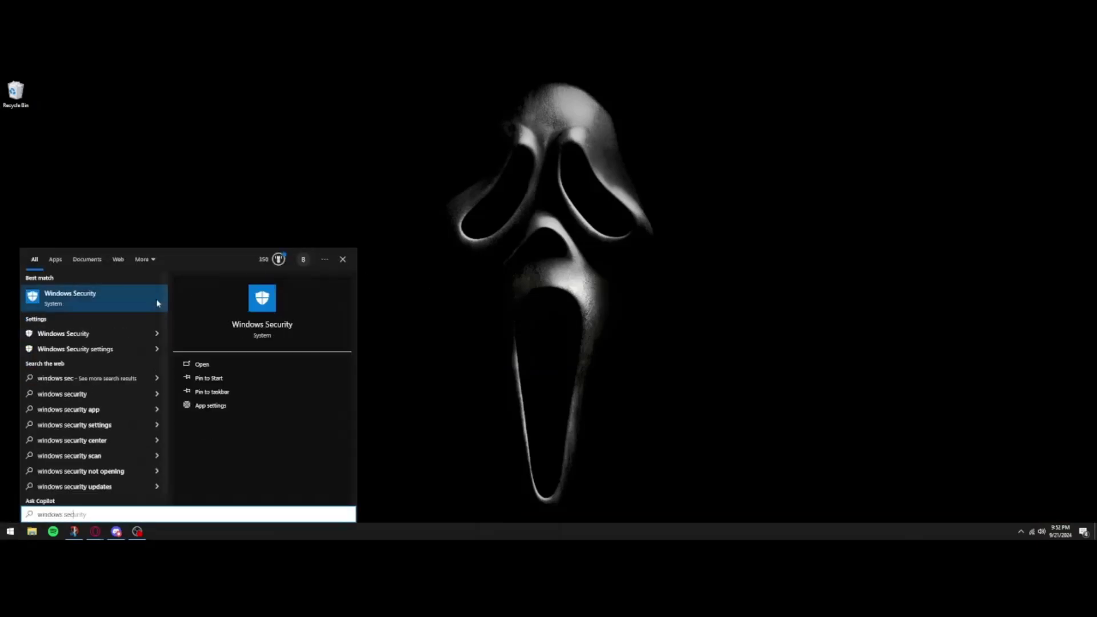
pyautogui.press('Return')
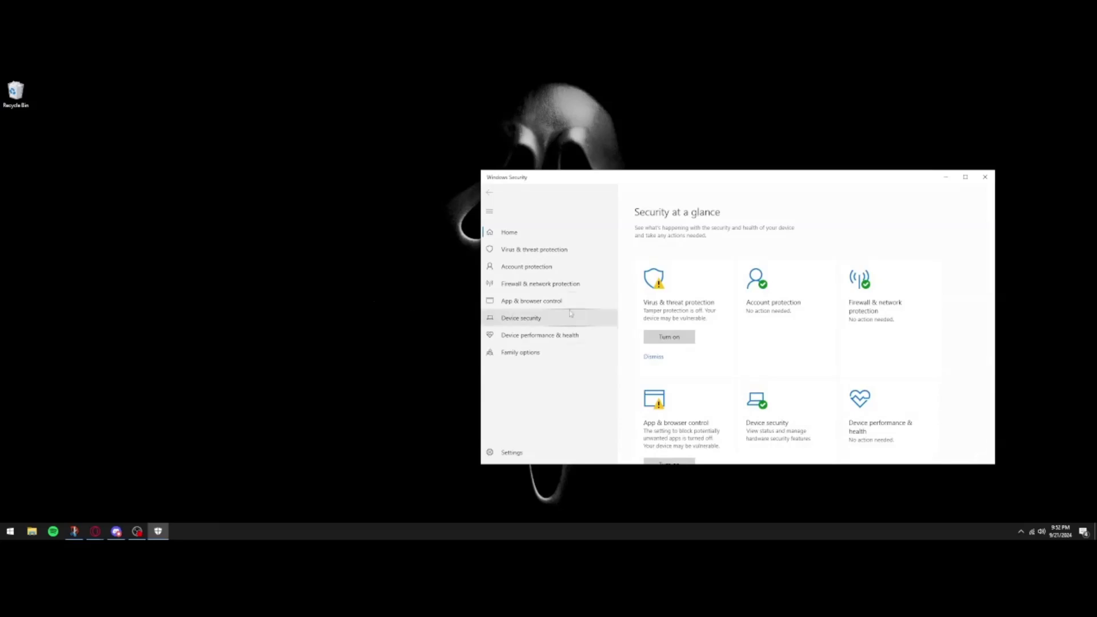
pyautogui.click(513, 255)
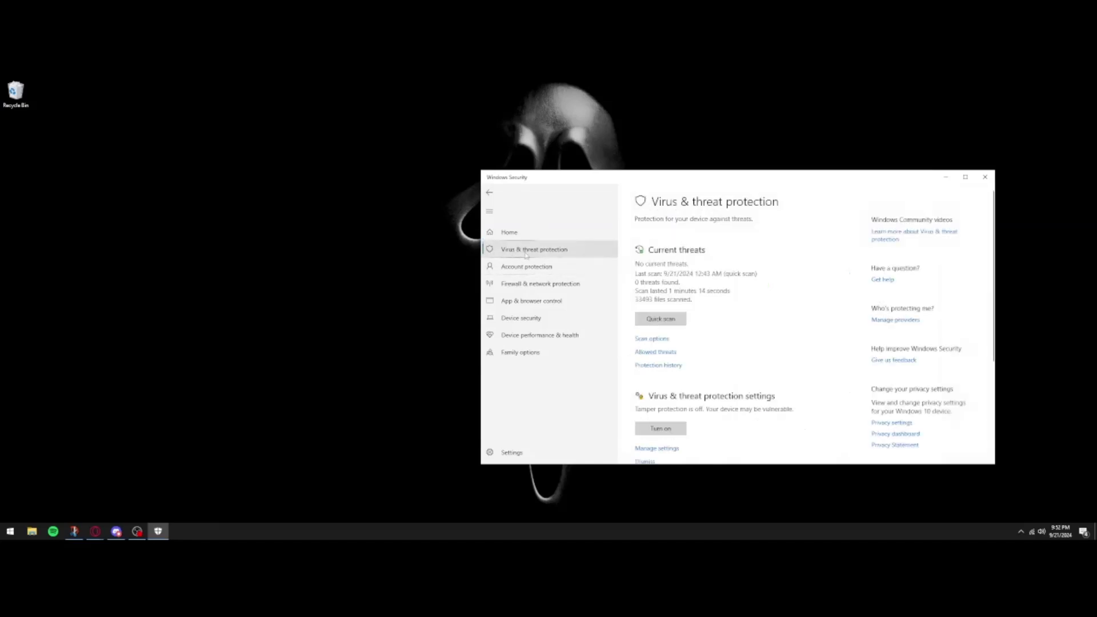
pyautogui.scroll(-5, 727, 294)
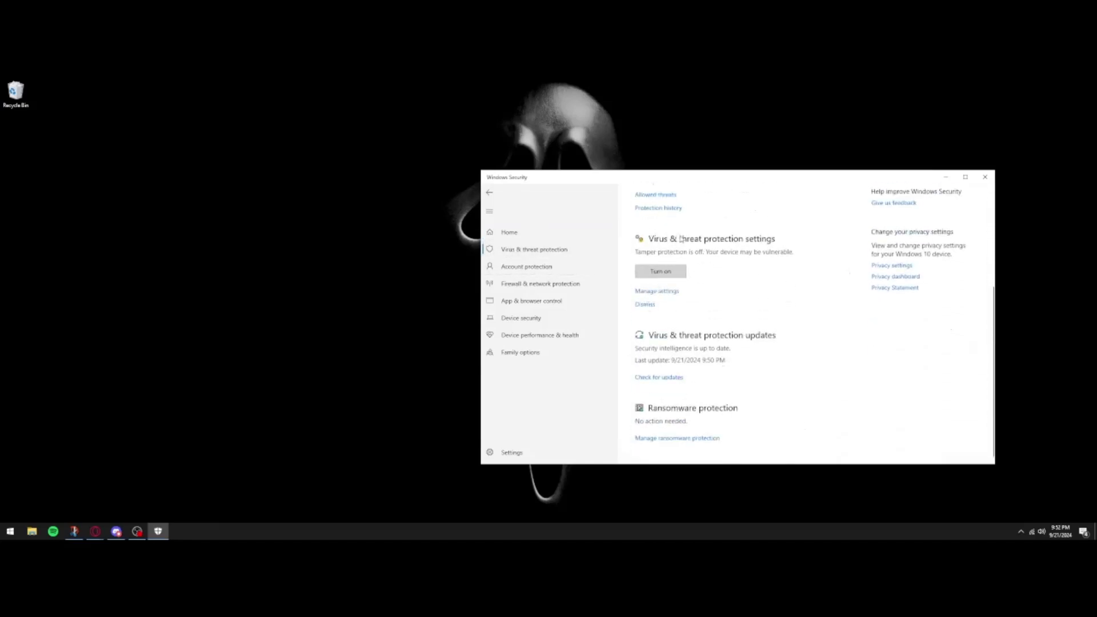
pyautogui.click(663, 292)
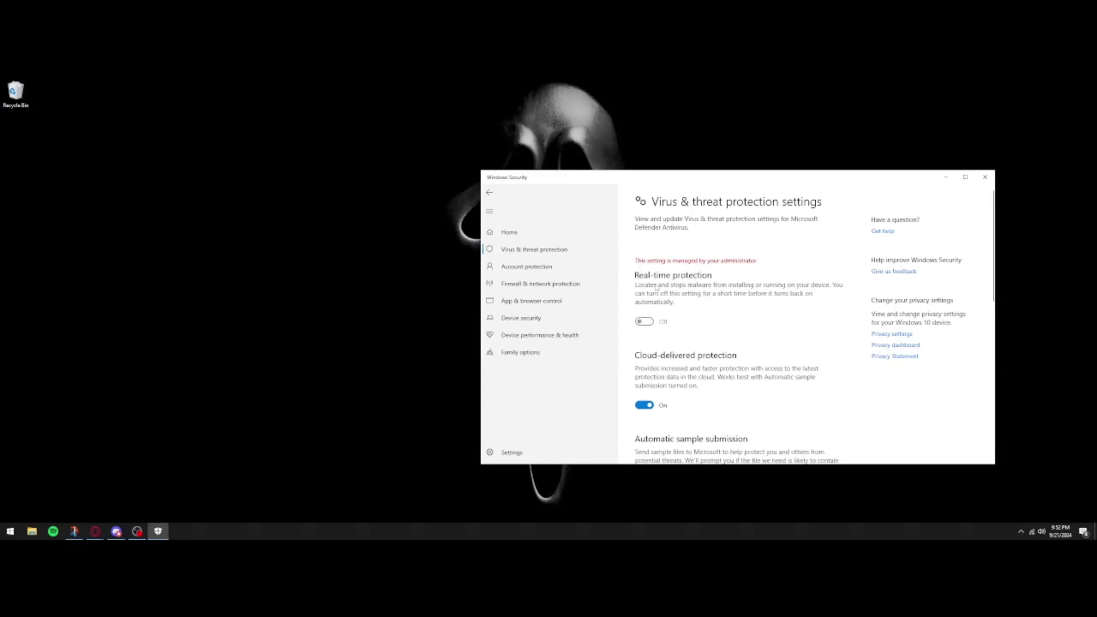
# Check the Real-time protection and Tamper Protection settings, and close Windows Security
pyautogui.scroll(-5, 657, 306)
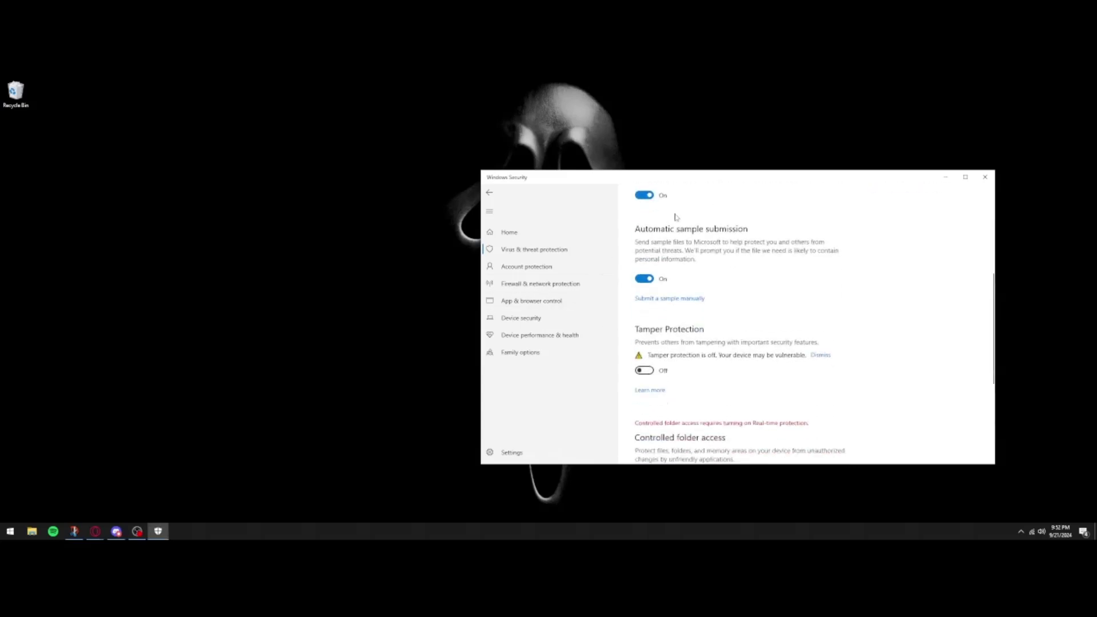
pyautogui.scroll(3, 817, 358)
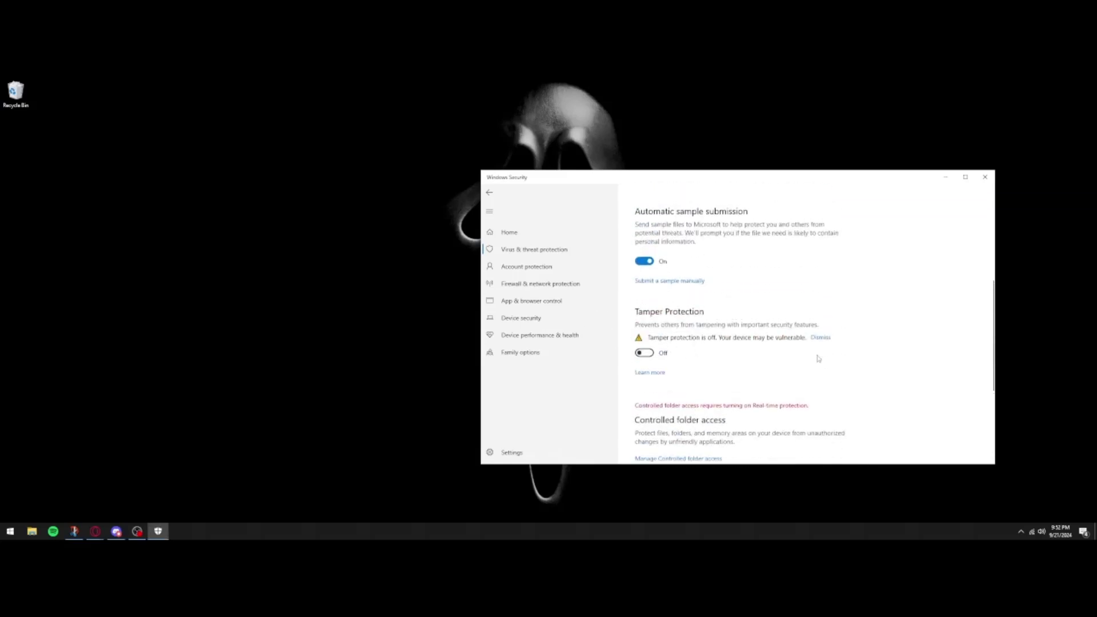
pyautogui.scroll(5, 722, 347)
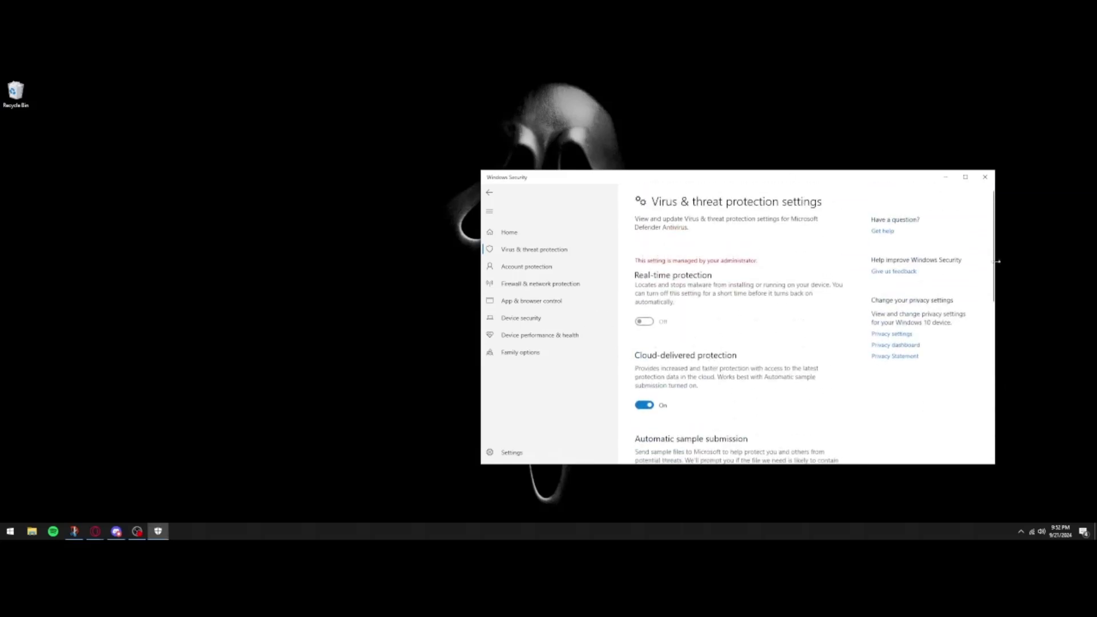
pyautogui.click(985, 178)
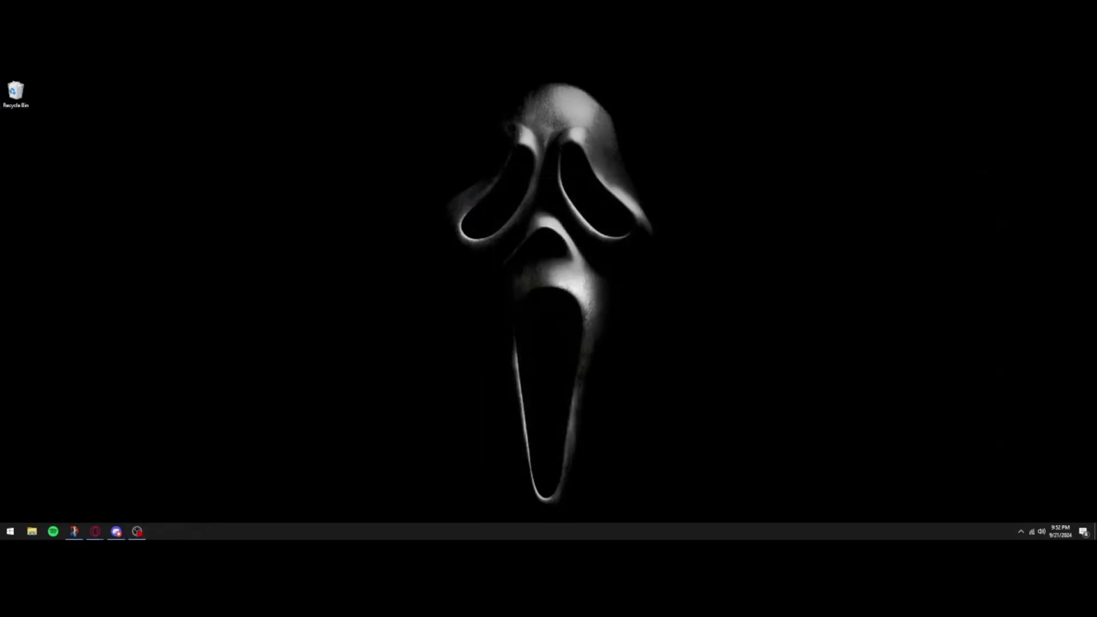
# Bring Synapse Z.zip from a File Explorer window onto the desktop and place it near the upper middle
pyautogui.press('super+e')
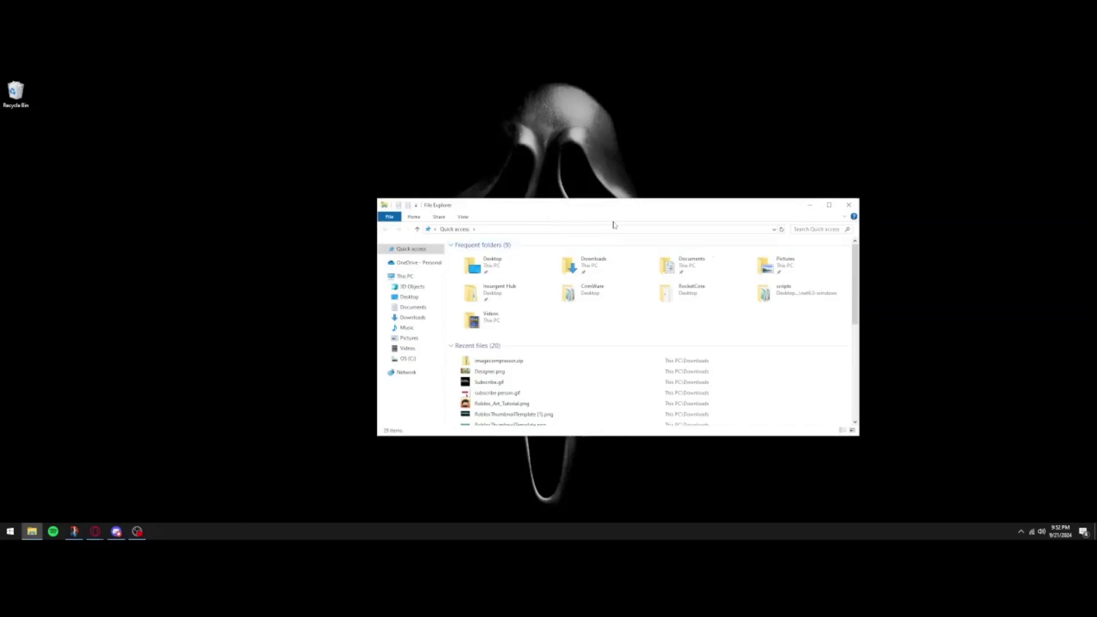
pyautogui.moveTo(619, 210); pyautogui.dragTo(1096, 234)
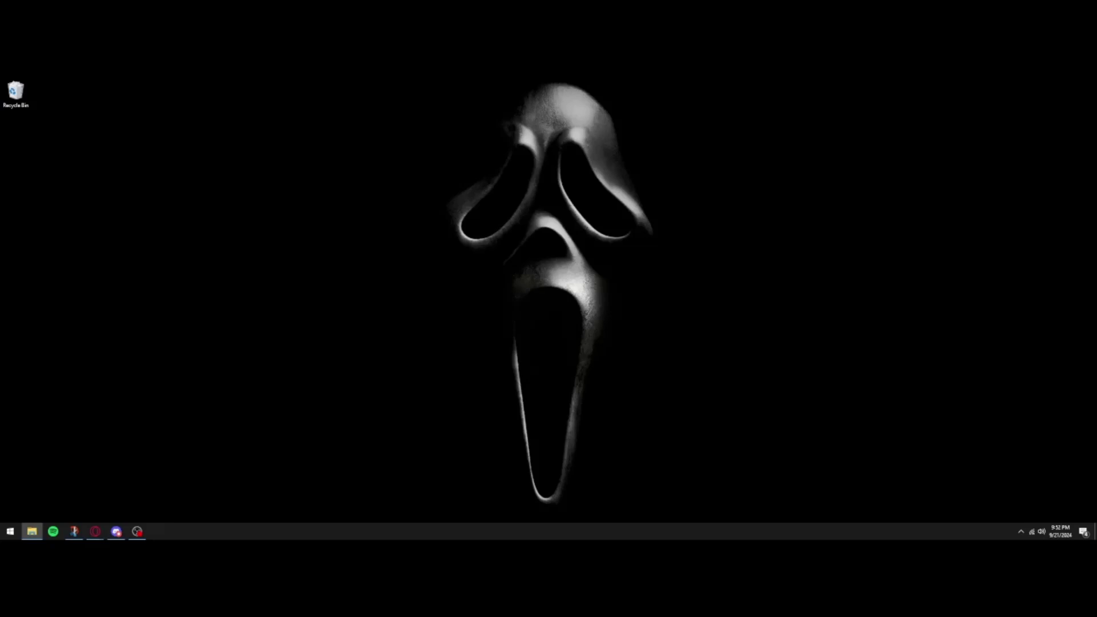
pyautogui.moveTo(360, 345); pyautogui.dragTo(337, 303)
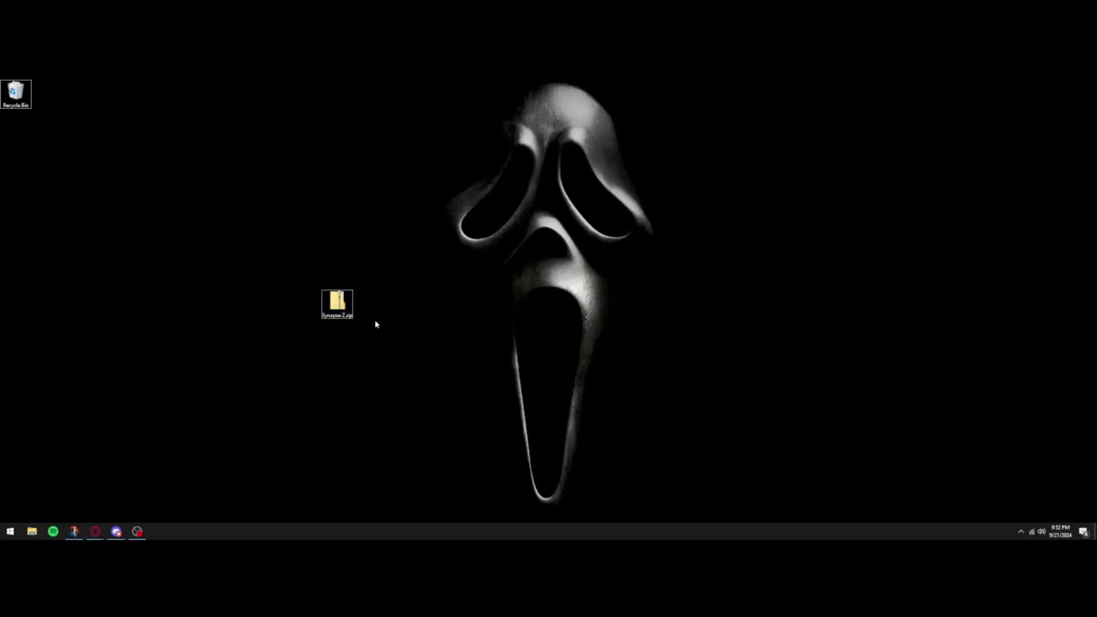
pyautogui.moveTo(340, 305); pyautogui.dragTo(533, 180)
pyautogui.moveTo(575, 193); pyautogui.dragTo(686, 254)
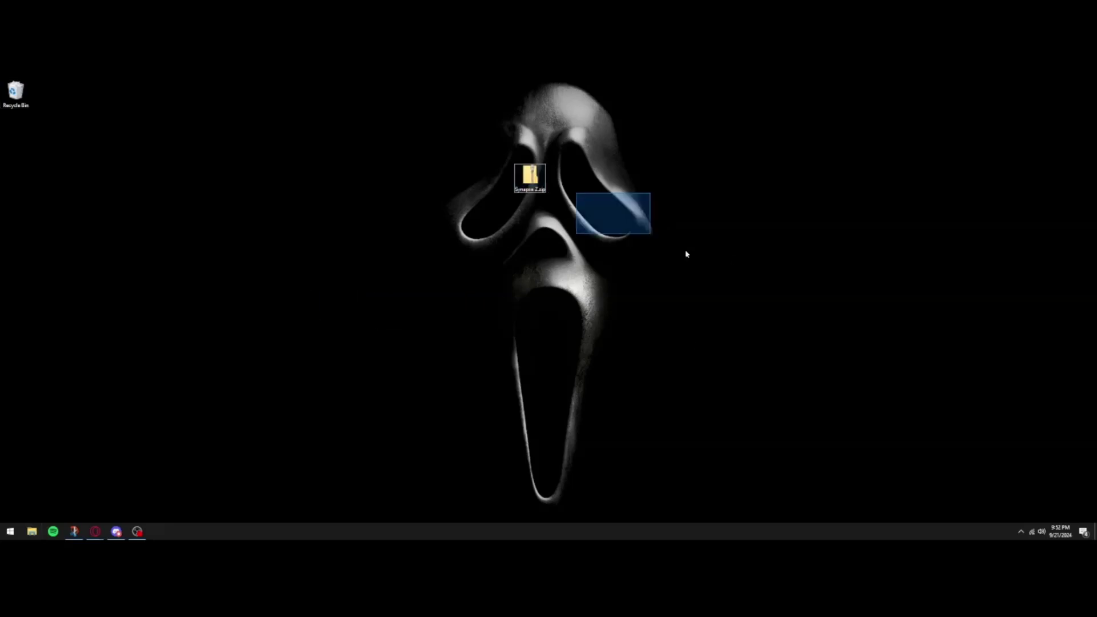
# Extract Synapse Z.zip into a Synapse Z folder on the desktop, and keep only the folder there
pyautogui.rightClick(527, 183)
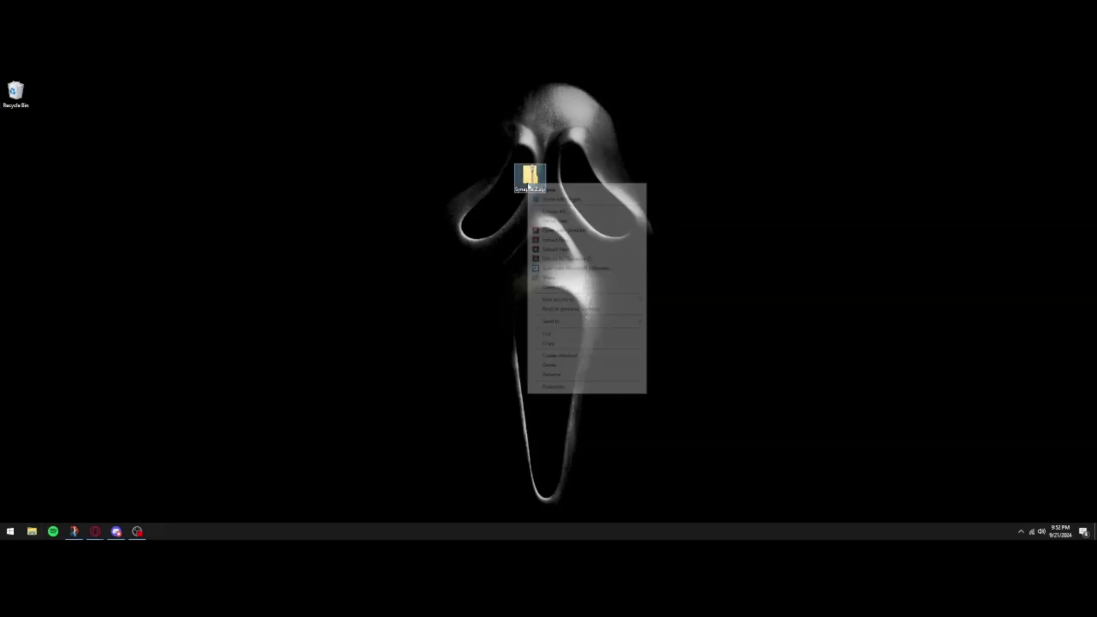
pyautogui.click(557, 259)
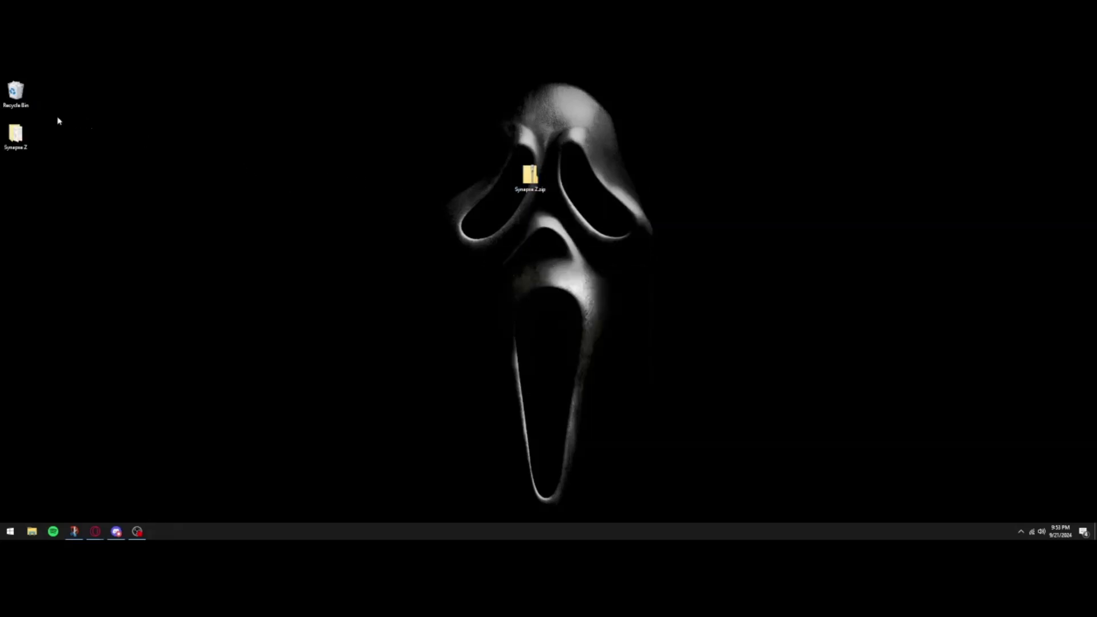
pyautogui.moveTo(14, 134); pyautogui.dragTo(17, 92)
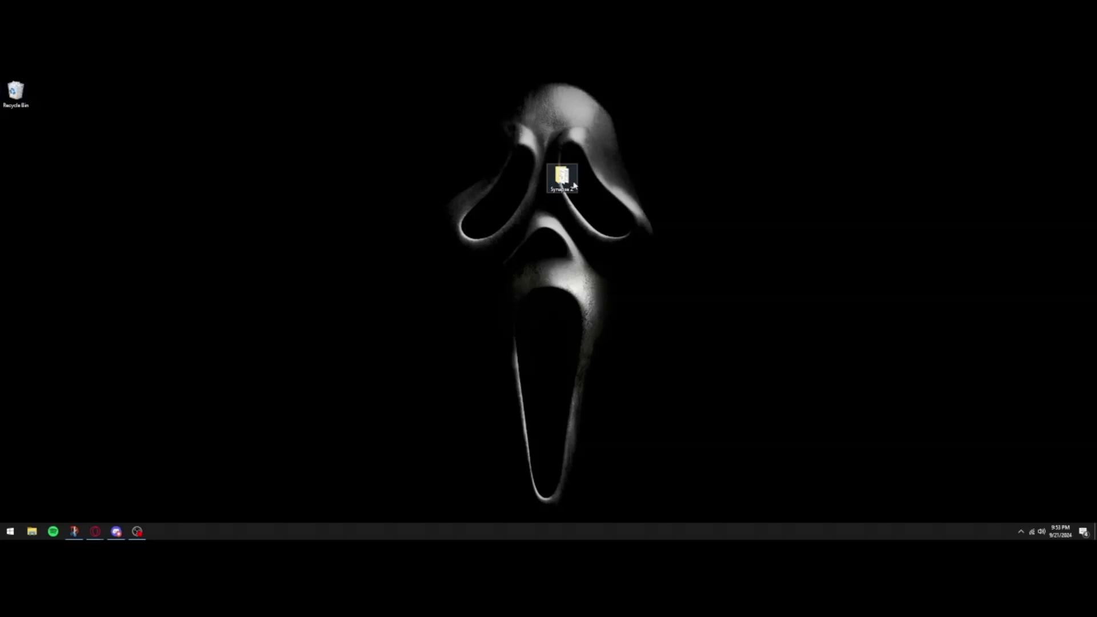
pyautogui.moveTo(563, 178); pyautogui.dragTo(434, 180)
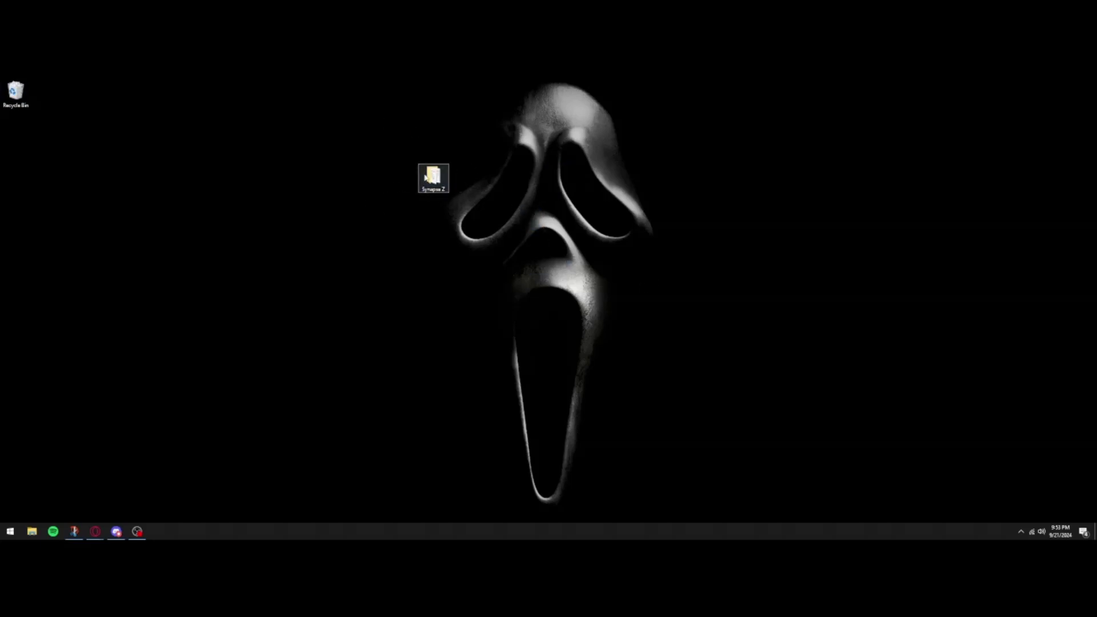
# Run SynapseLauncher.exe from the Synapse Z folder and move the folder window aside
pyautogui.doubleClick(436, 181)
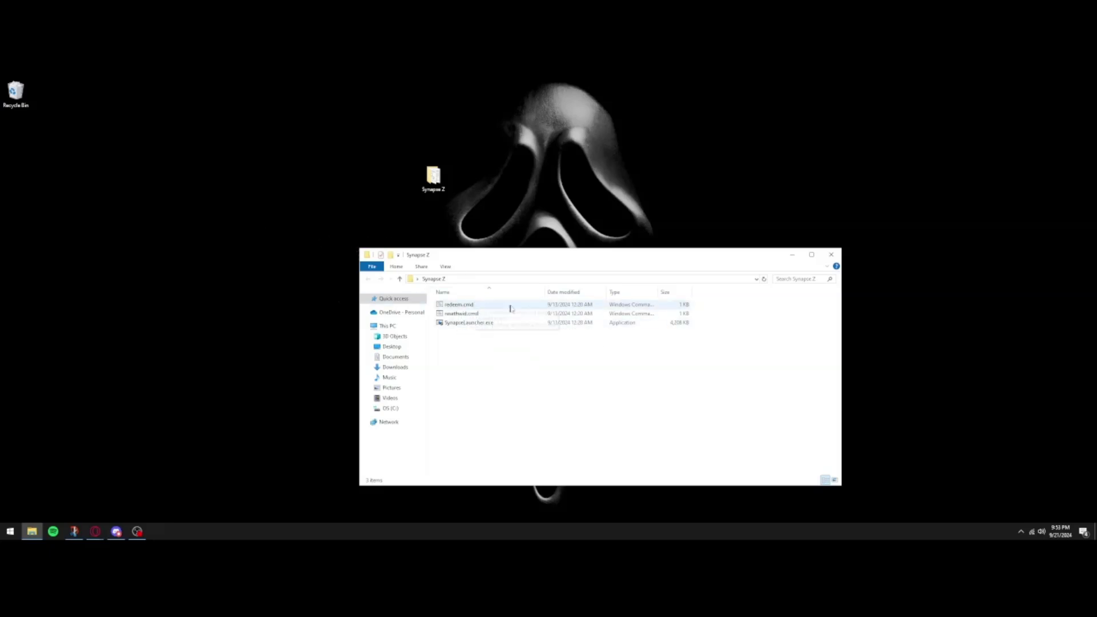
pyautogui.doubleClick(460, 322)
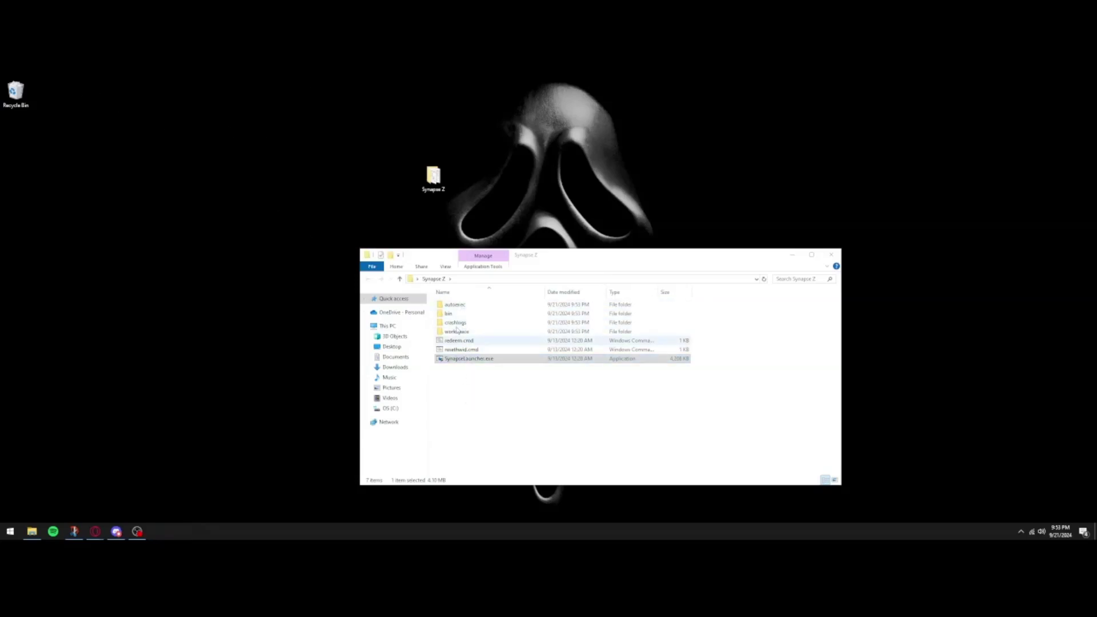
pyautogui.click(565, 262)
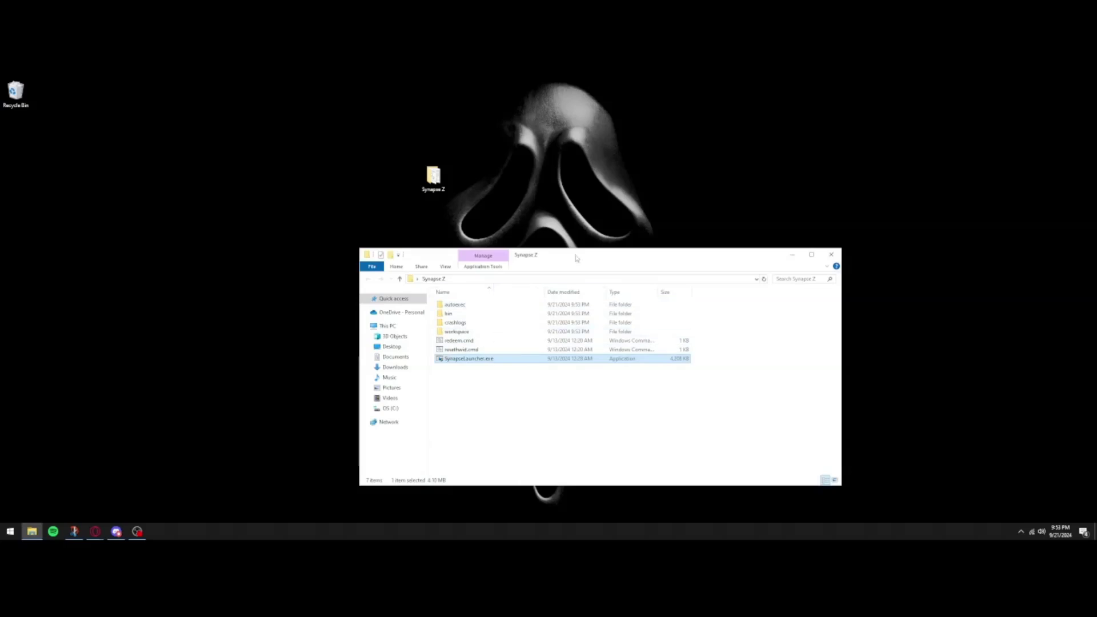
pyautogui.moveTo(577, 258); pyautogui.dragTo(743, 155)
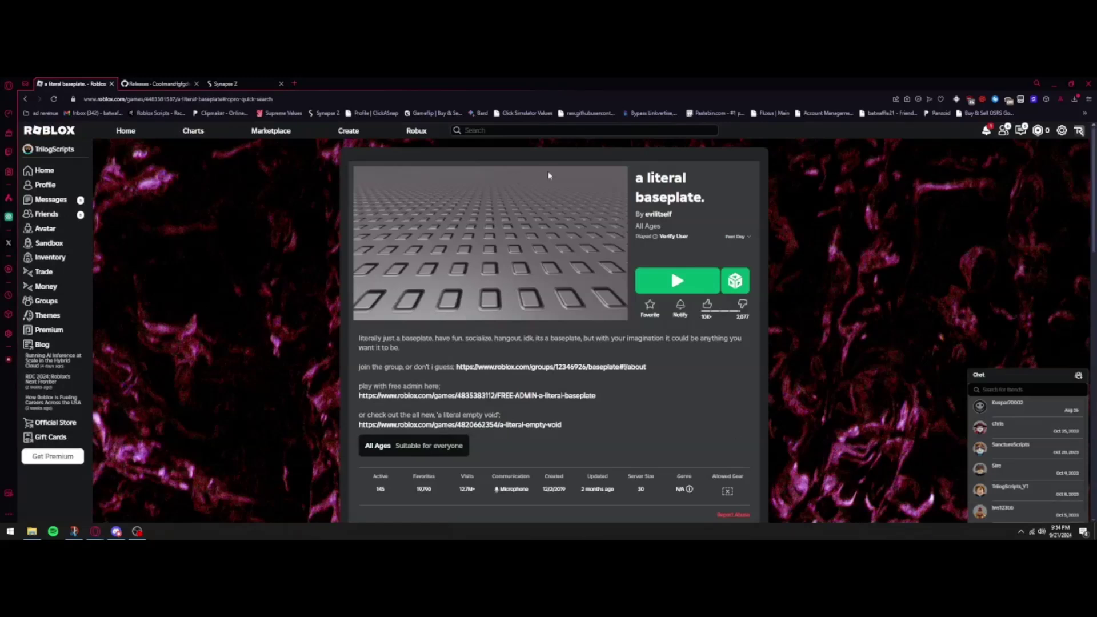
# Launch the Roblox experience "a literal baseplate." and close the Synapse Z folder window over the game
pyautogui.click(698, 282)
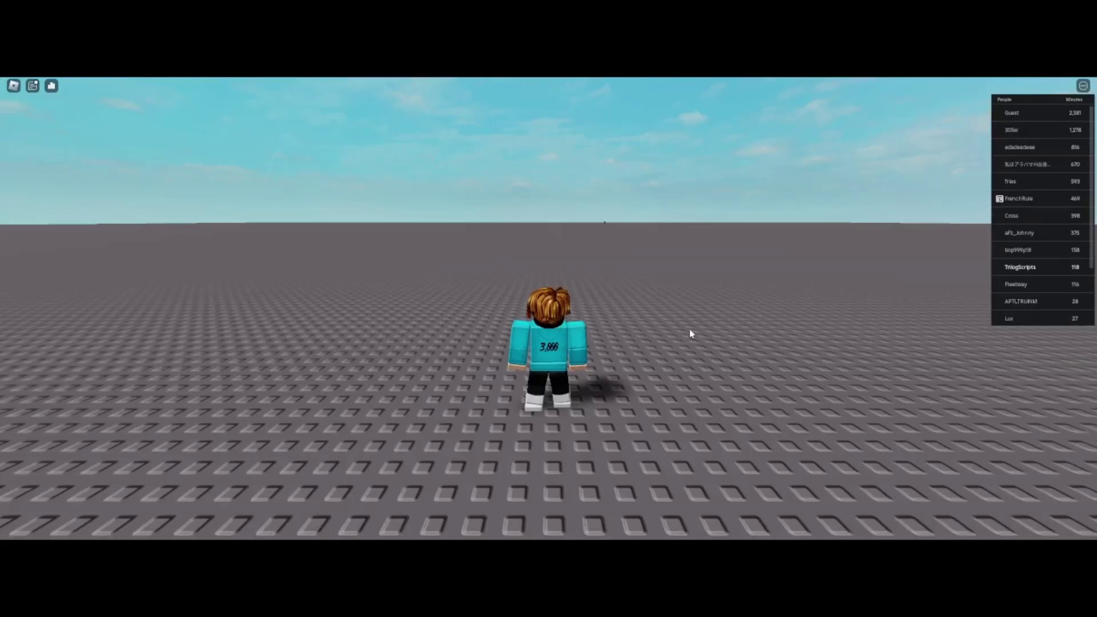
pyautogui.hotkey('alt', 'Tab')
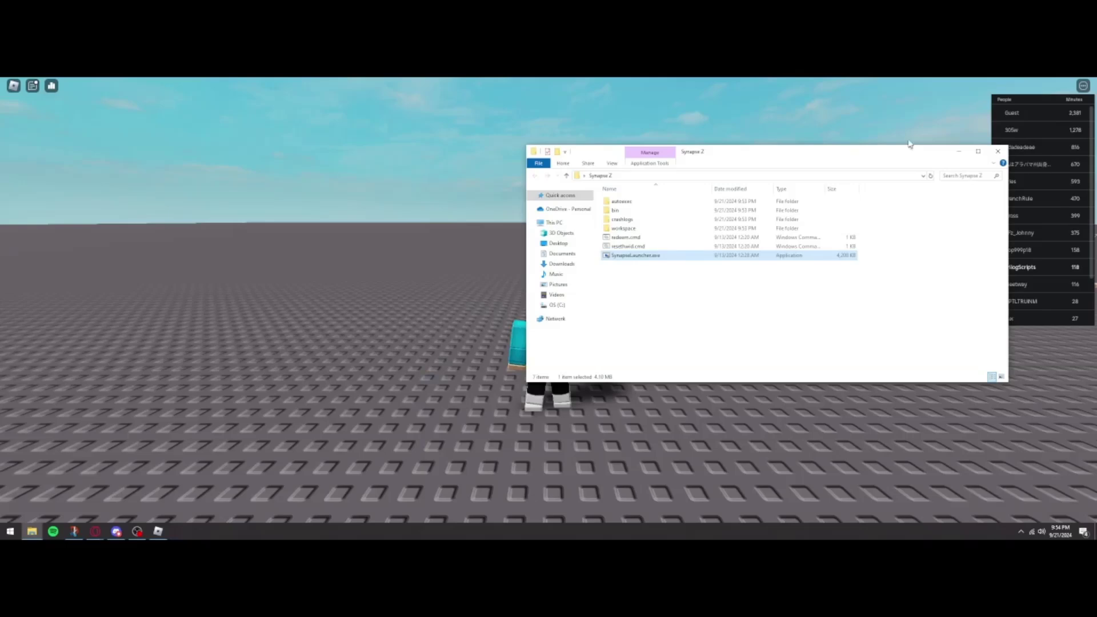
pyautogui.click(997, 151)
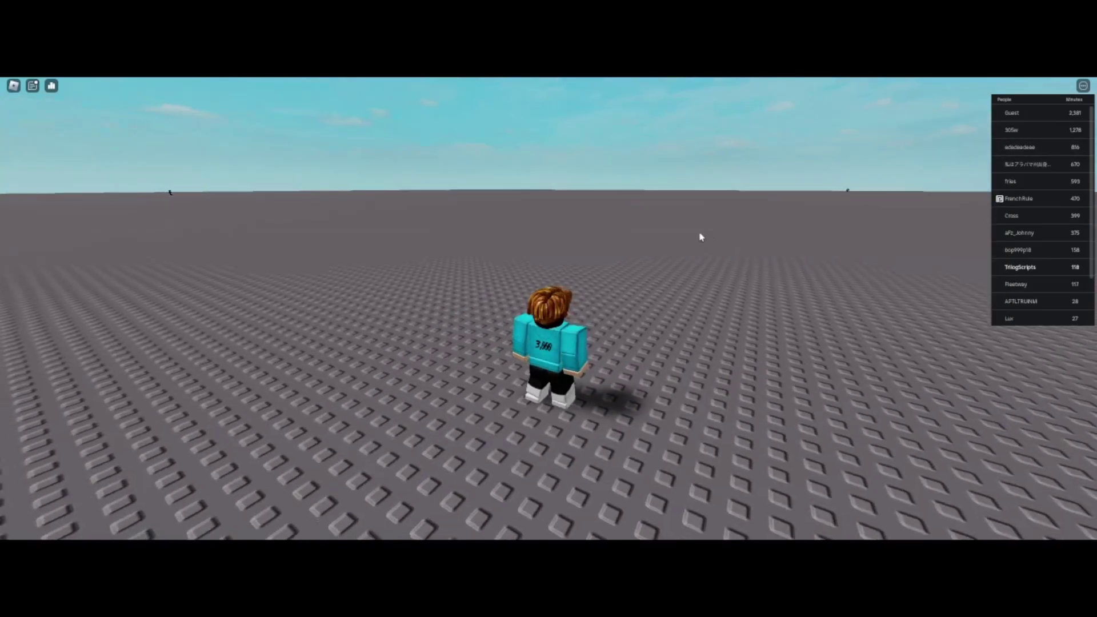
pyautogui.press('Tab')
pyautogui.press('s')
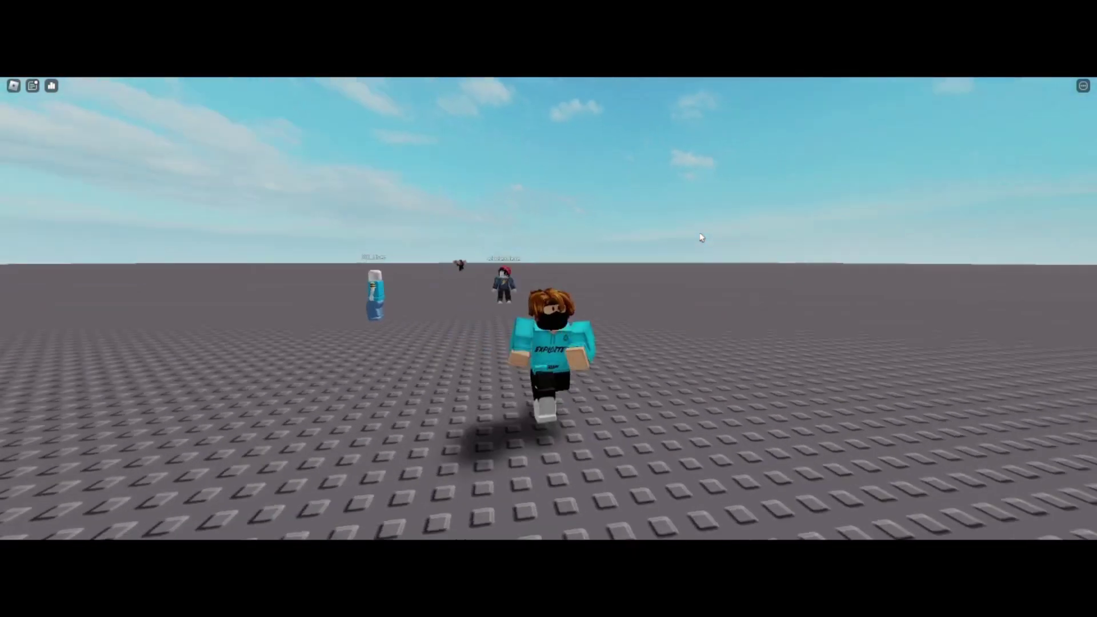
# Look through the in-game Roblox settings and return to the game
pyautogui.press('Escape')
pyautogui.click(470, 160)
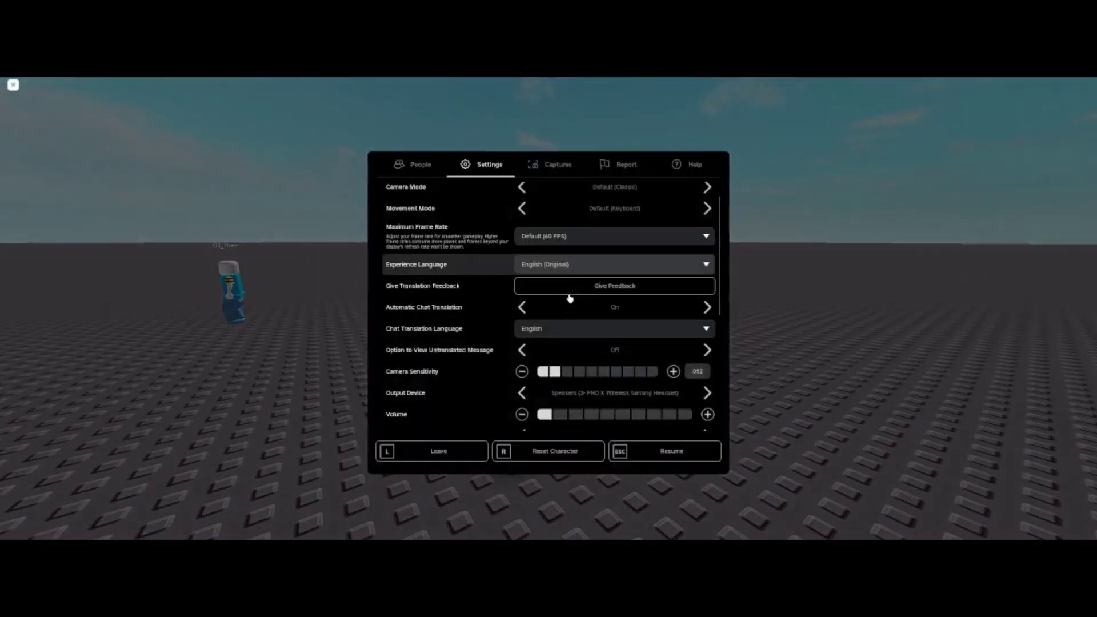
pyautogui.scroll(-8, 565, 297)
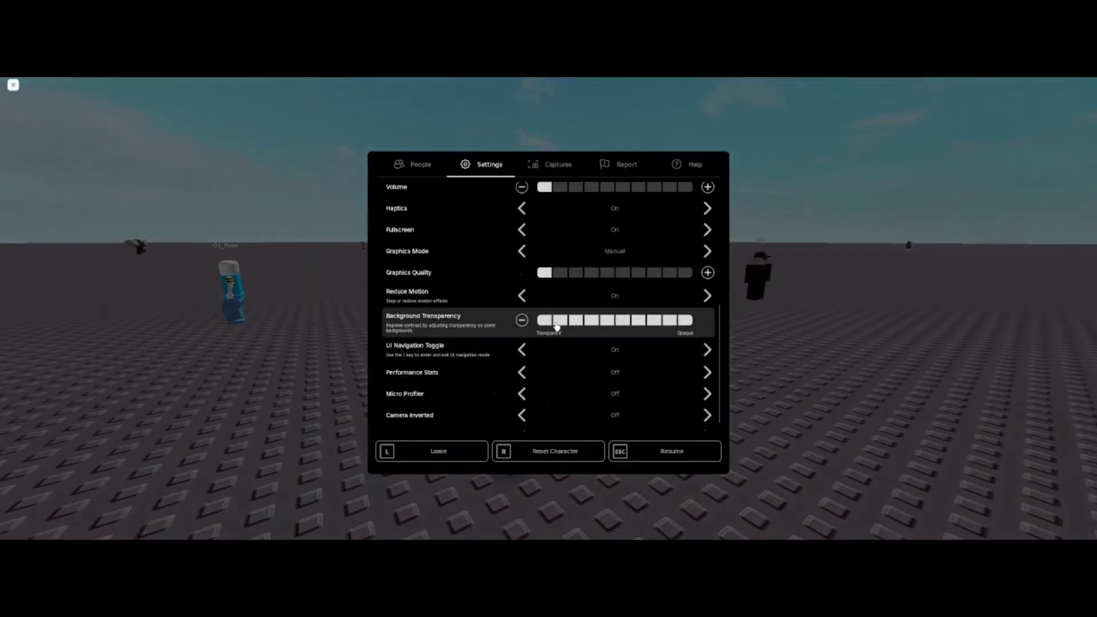
pyautogui.scroll(-1, 568, 325)
pyautogui.scroll(3, 574, 328)
pyautogui.scroll(-5, 574, 325)
pyautogui.press('Escape')
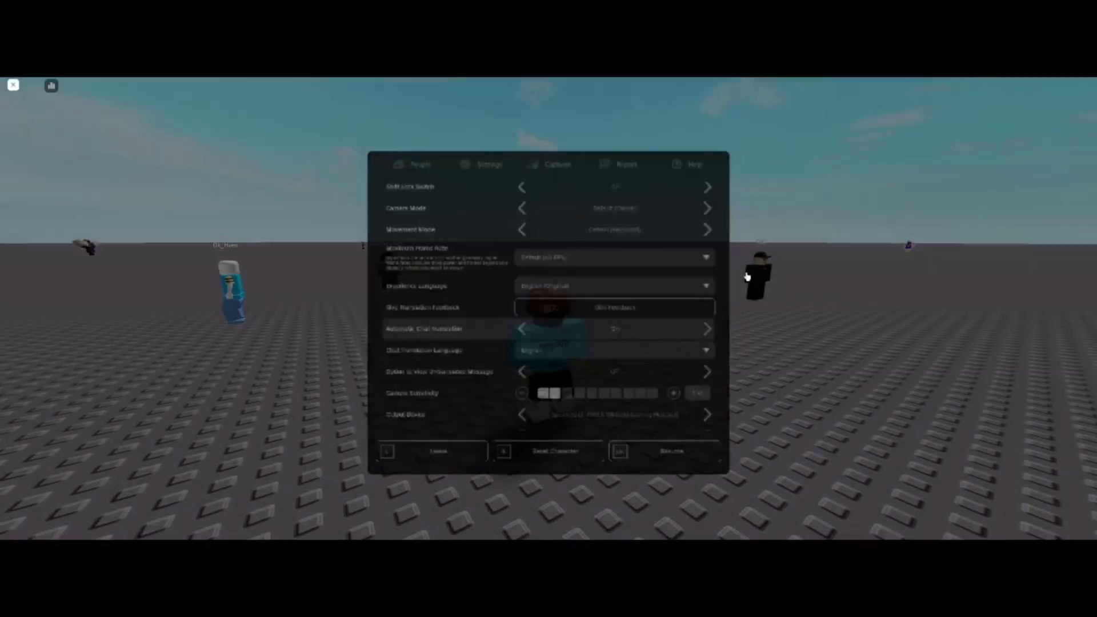
pyautogui.press('s')
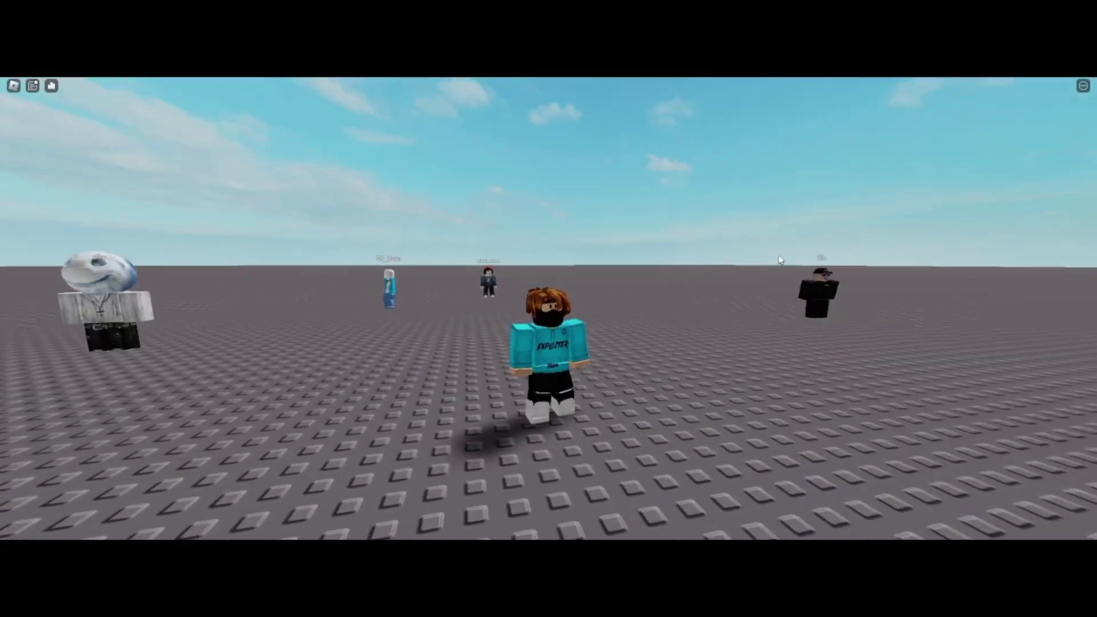
# Show the Synapse Z script editor over the game, hide it, and close Roblox
pyautogui.hotkey('alt', 'Tab')
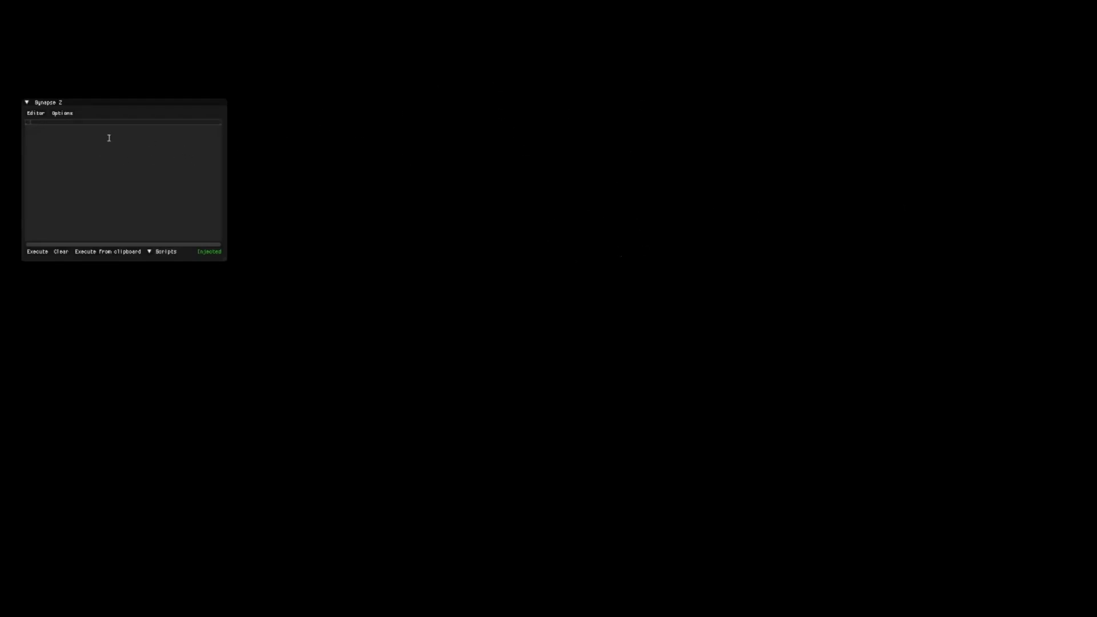
pyautogui.click(42, 122)
pyautogui.click(451, 205)
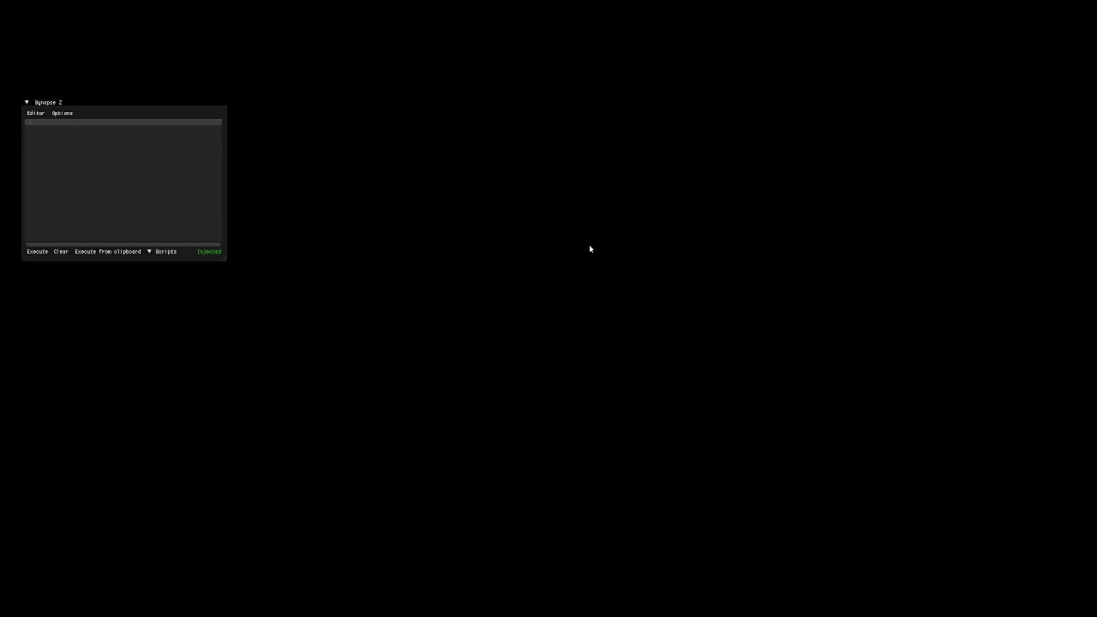
pyautogui.press('Insert')
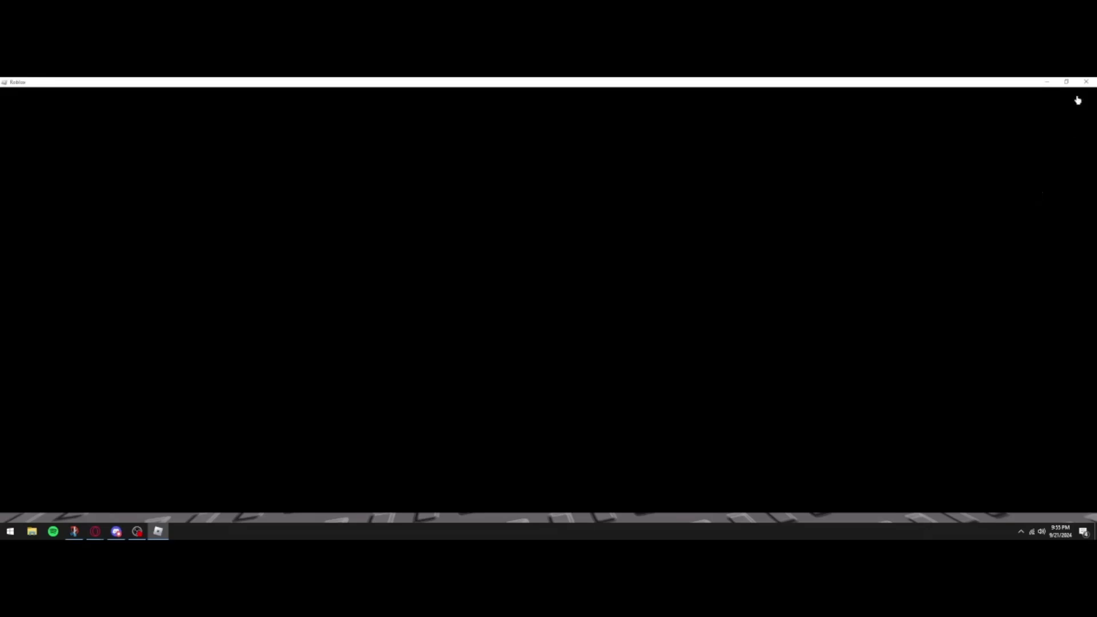
pyautogui.click(1085, 83)
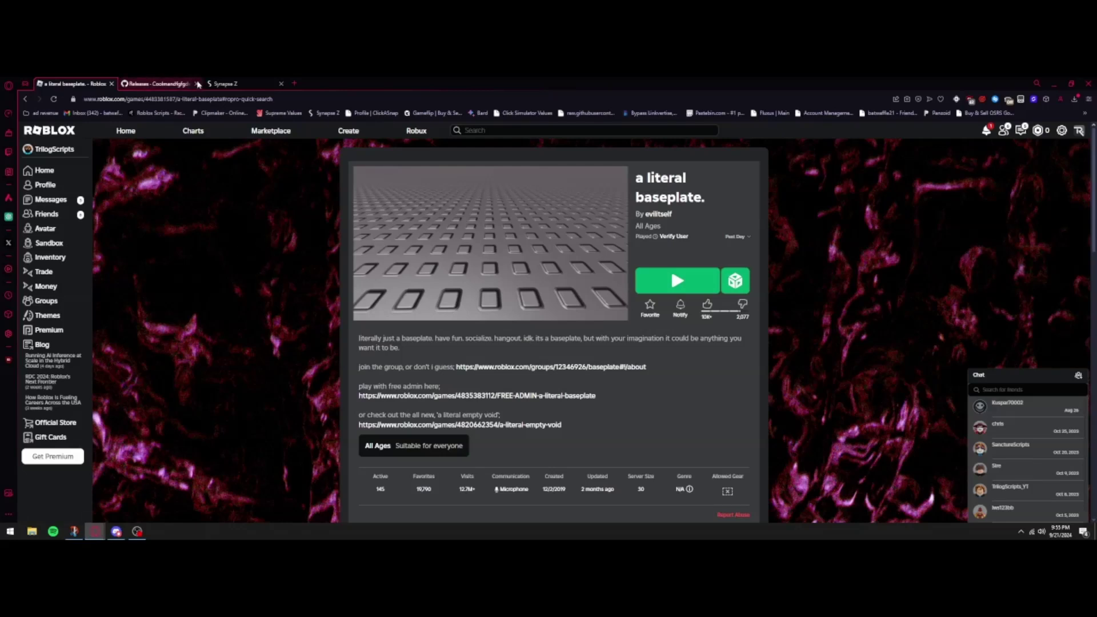
# Download SynMultiInjRel.zip from the latest Synapse-ZUI release on GitHub and minimize the browser
pyautogui.click(171, 83)
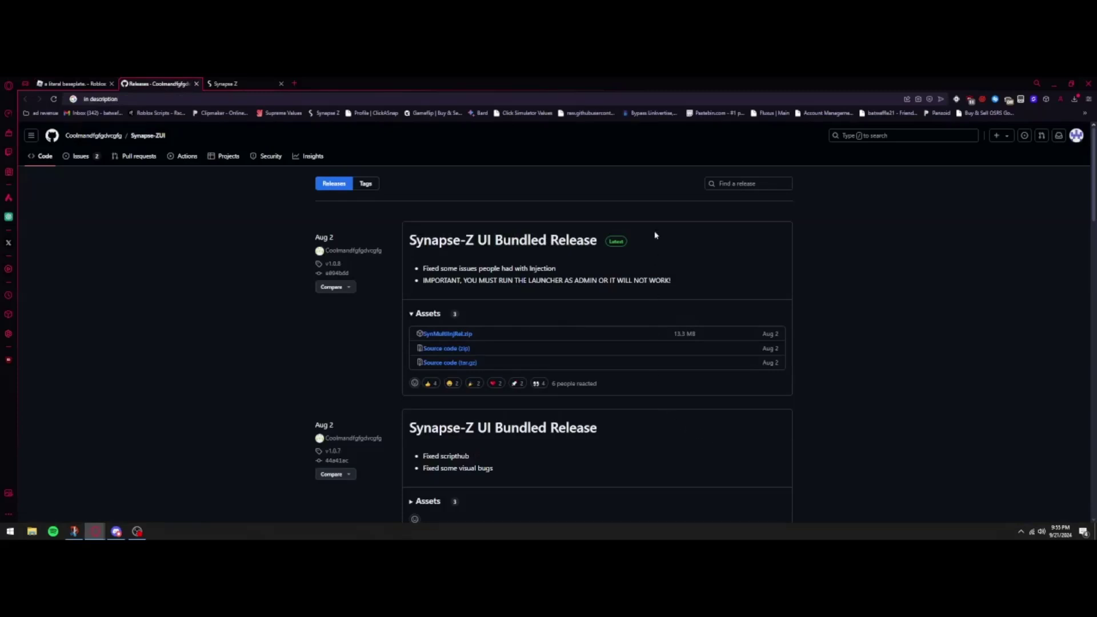
pyautogui.click(455, 337)
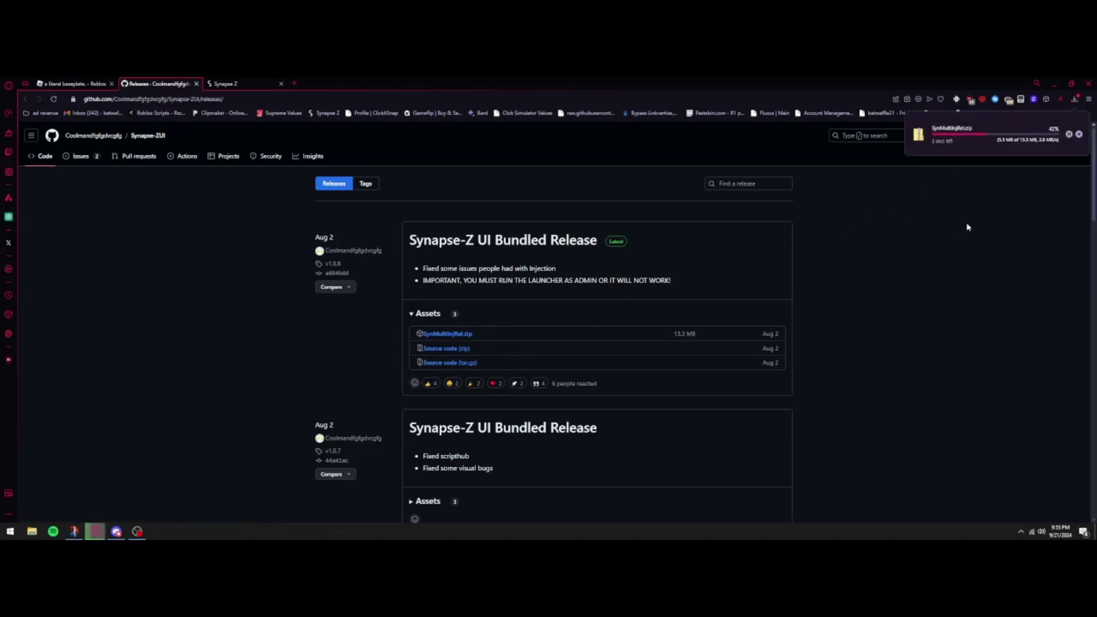
pyautogui.click(1054, 84)
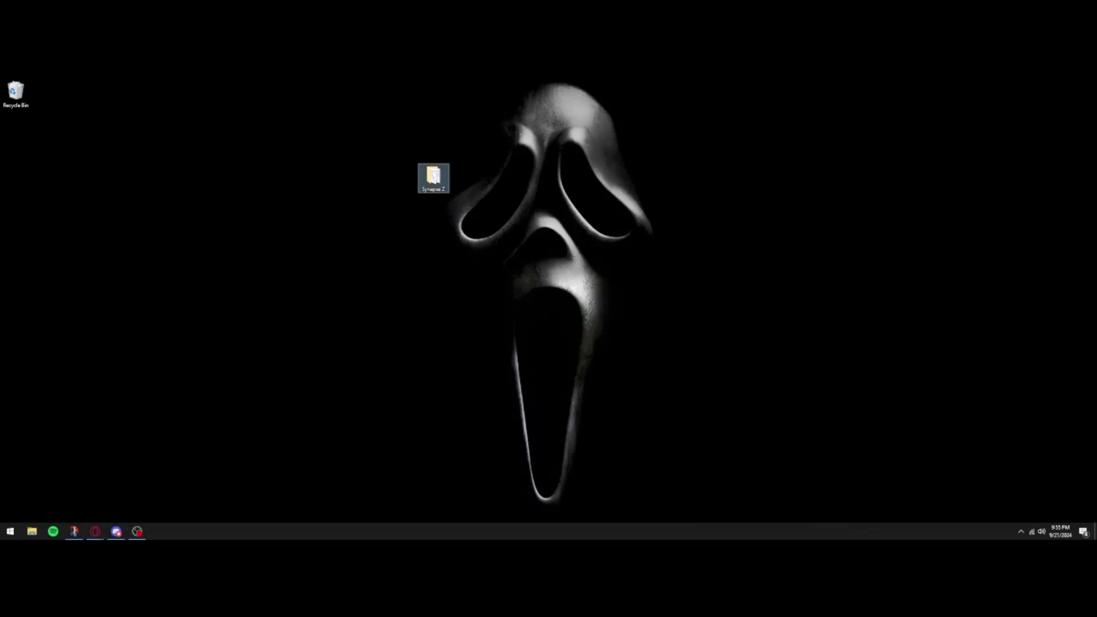
# Bring SynMultiInjRel.zip from a File Explorer window onto the desktop and place it beside the Synapse Z folder
pyautogui.press('super+e')
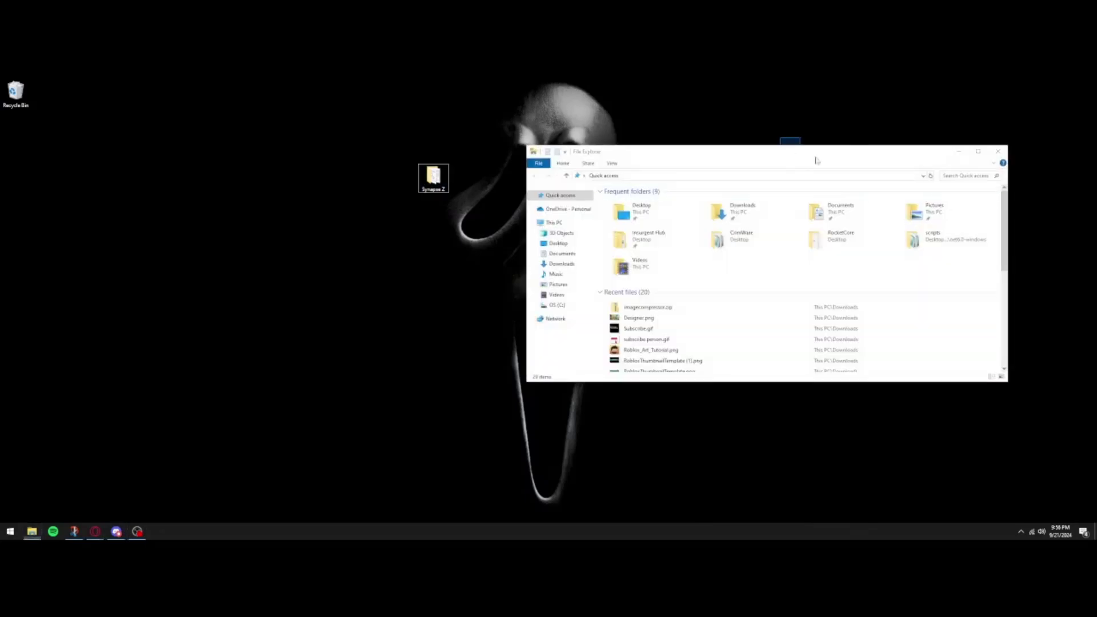
pyautogui.moveTo(842, 156); pyautogui.dragTo(911, 164)
pyautogui.click(1066, 157)
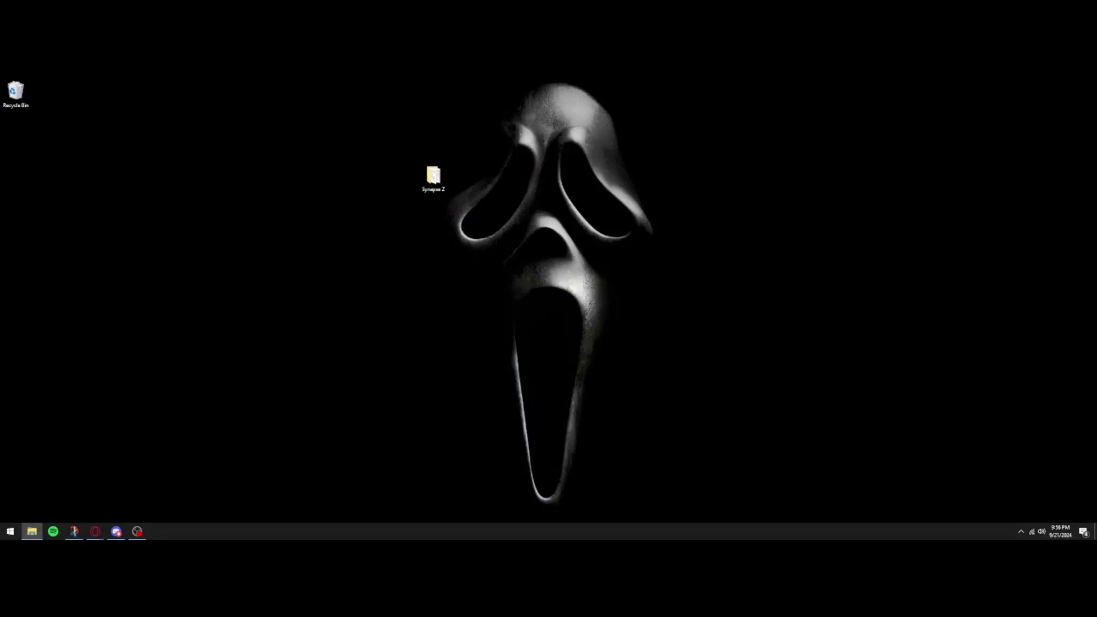
pyautogui.moveTo(893, 347); pyautogui.dragTo(762, 254)
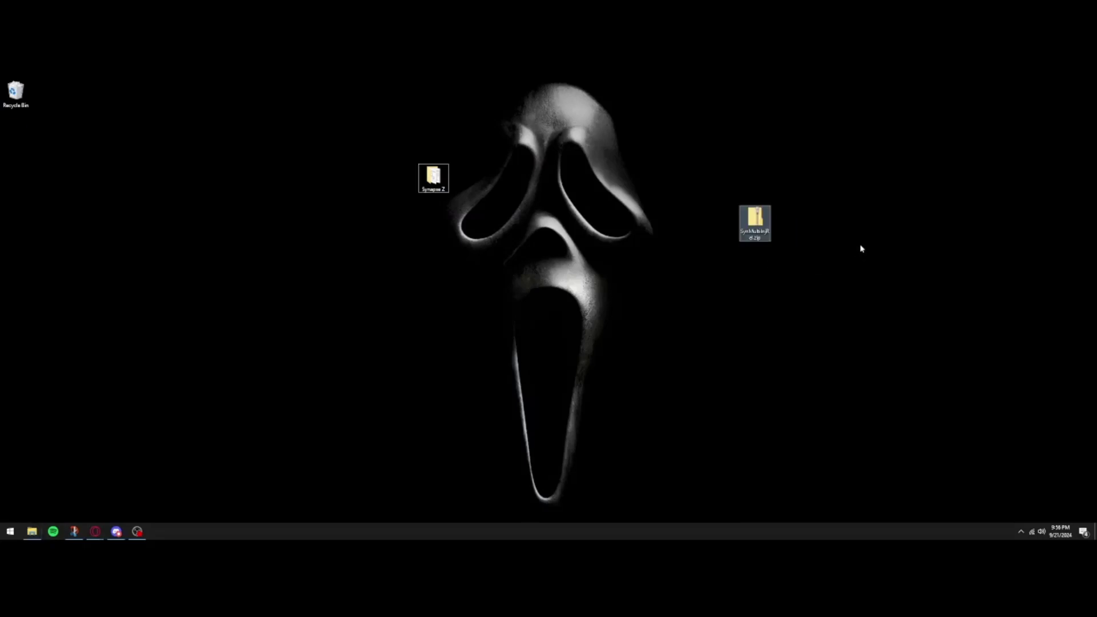
pyautogui.hotkey('alt', 'Tab')
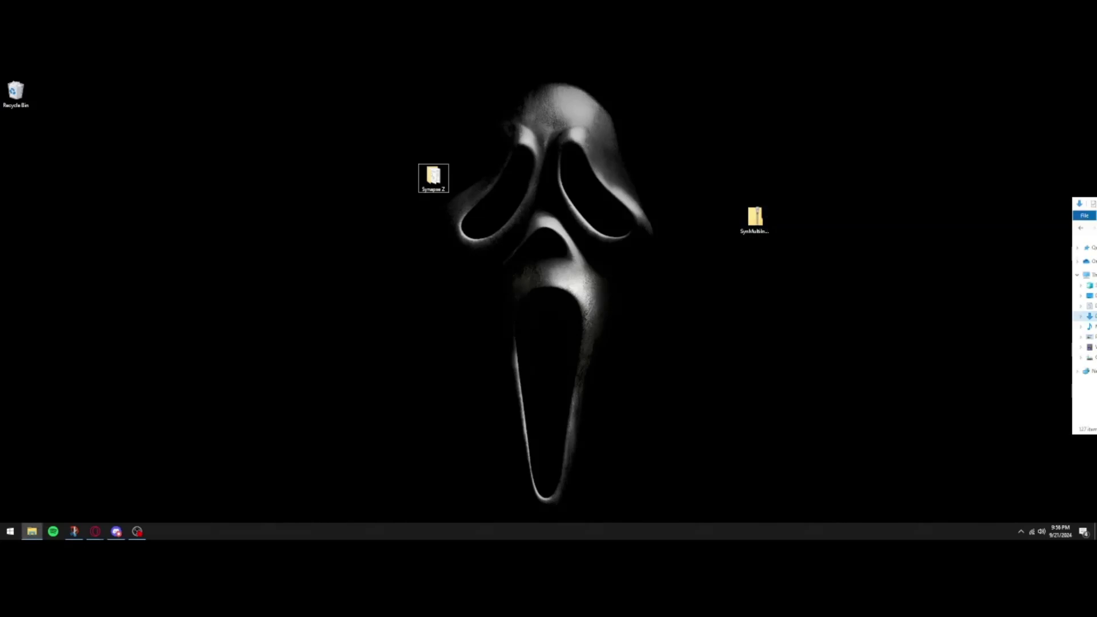
pyautogui.moveTo(754, 217); pyautogui.dragTo(469, 182)
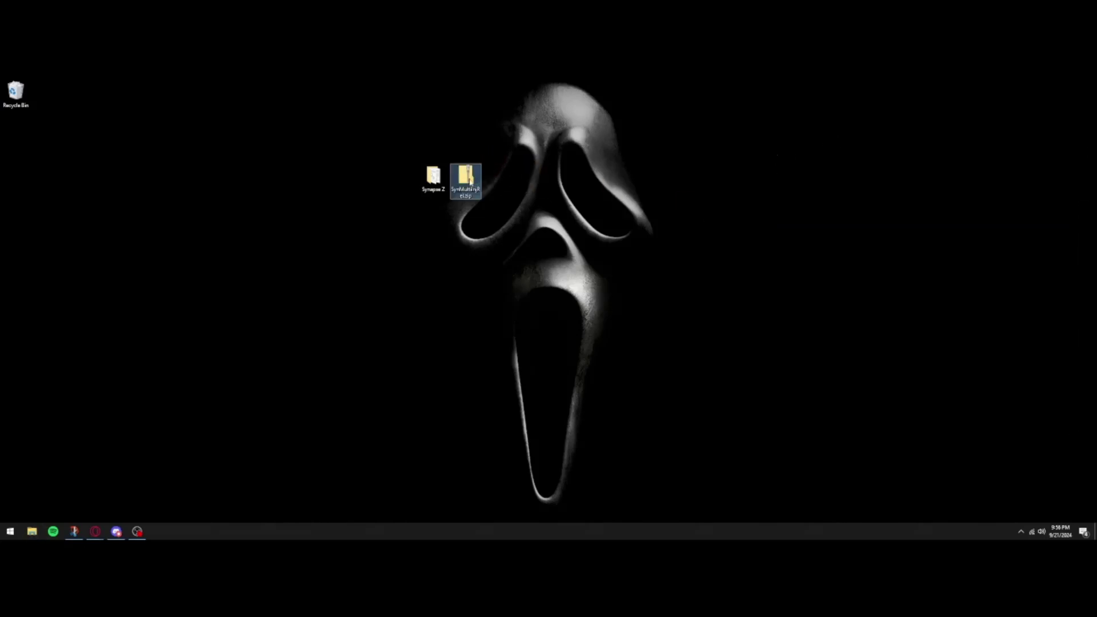
# Extract SynMultiInjRel.zip into a SynMultiInjRel folder on the desktop, and keep only the folder beside Synapse Z
pyautogui.rightClick(469, 181)
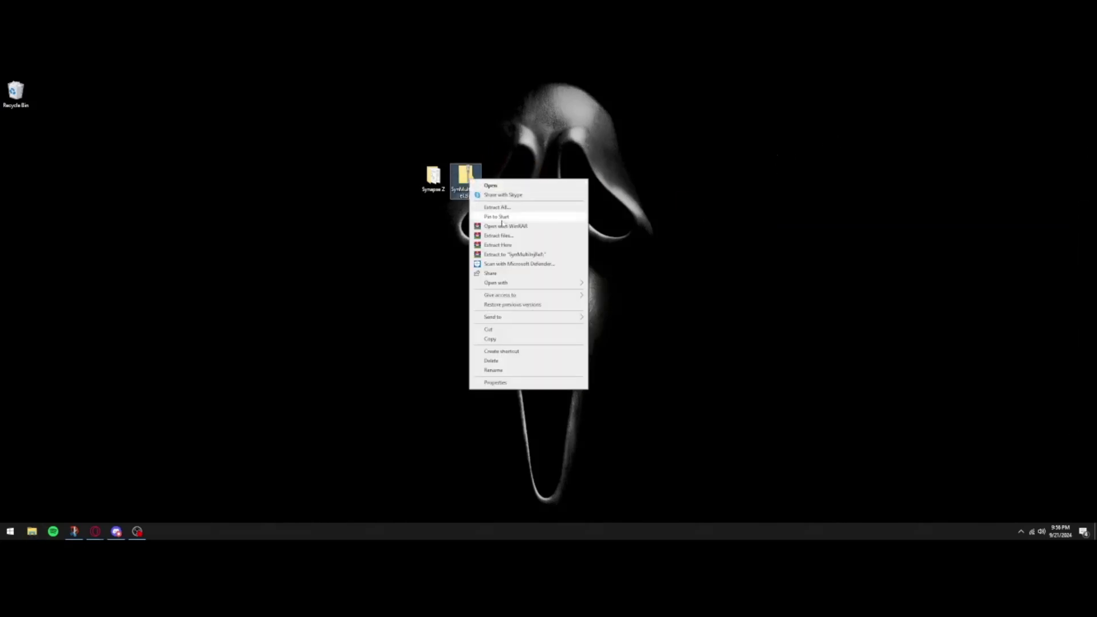
pyautogui.click(518, 254)
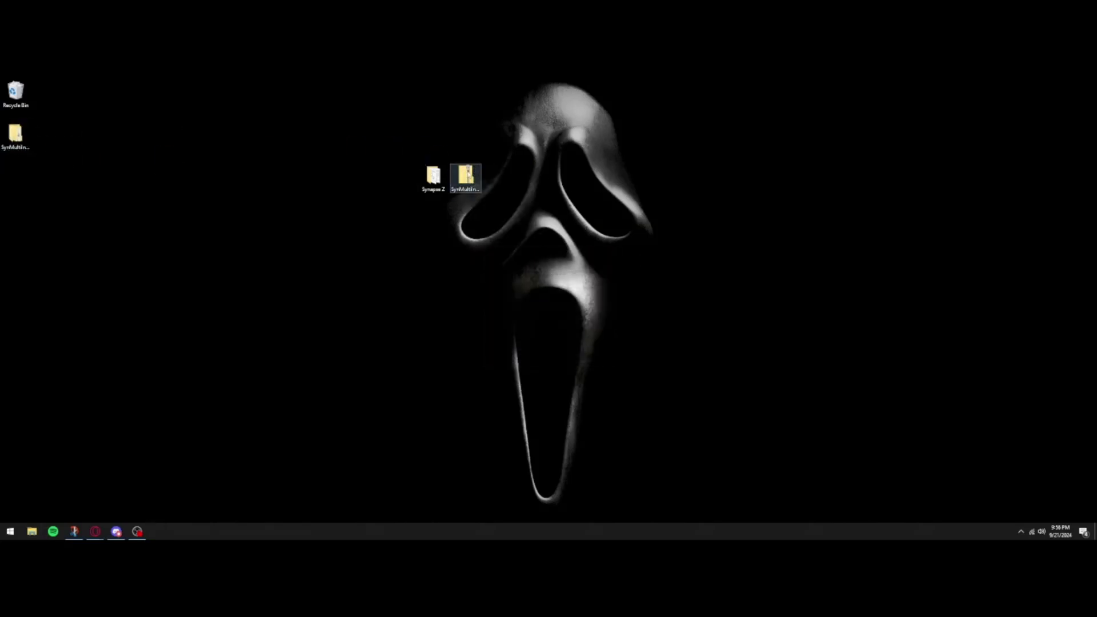
pyautogui.moveTo(15, 135); pyautogui.dragTo(7, 102)
pyautogui.moveTo(497, 176); pyautogui.dragTo(465, 176)
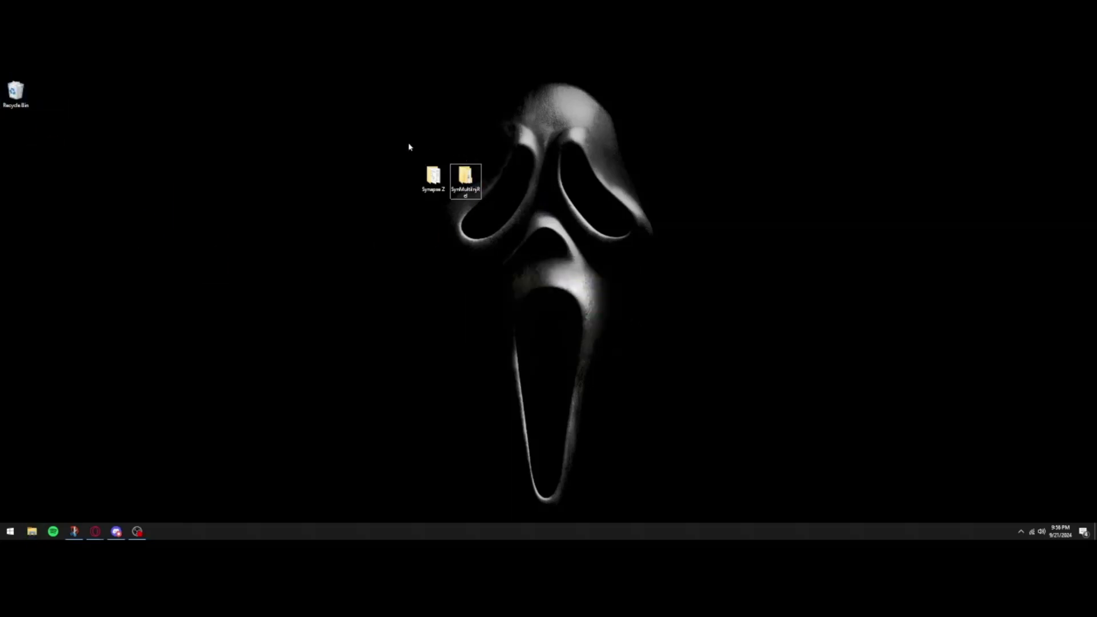
pyautogui.moveTo(372, 134); pyautogui.dragTo(537, 214)
# Open the SynMultiInjRel and Synapse Z folders in separate windows side by side, and enter SynMultiInjRel's net6.0-windows subfolder
pyautogui.click(455, 184)
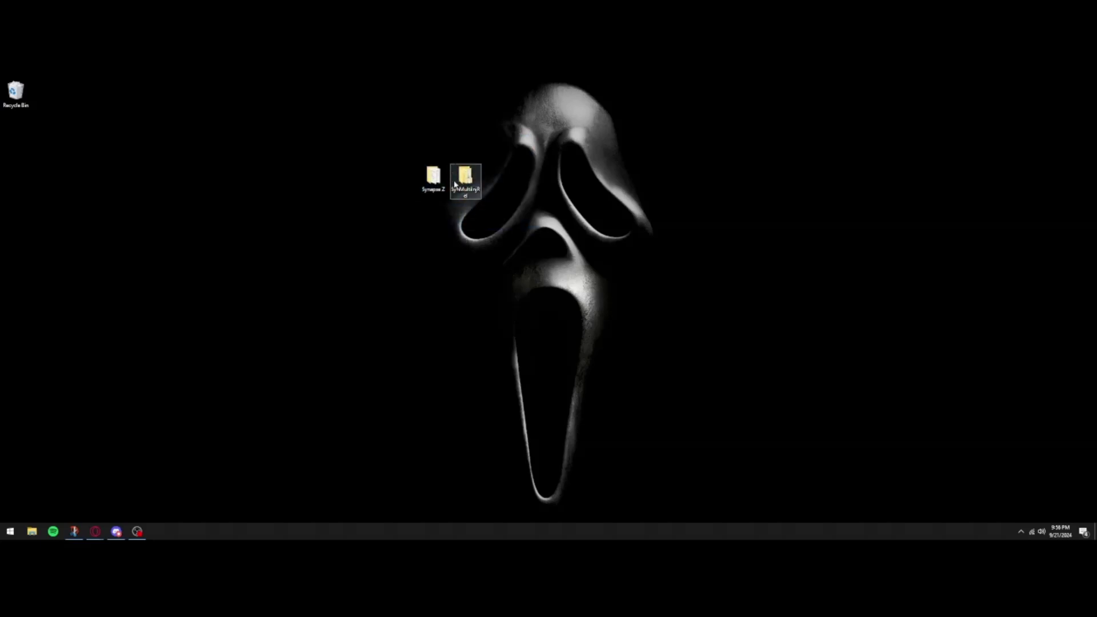
pyautogui.doubleClick(455, 184)
pyautogui.moveTo(1085, 204); pyautogui.dragTo(156, 243)
pyautogui.doubleClick(433, 176)
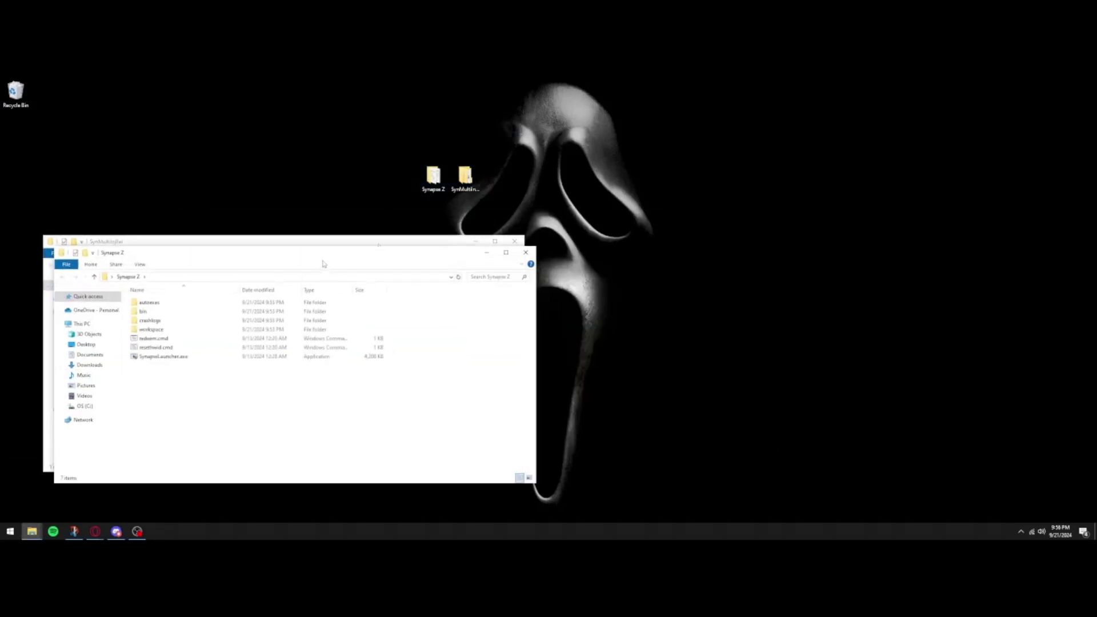
pyautogui.moveTo(374, 253); pyautogui.dragTo(874, 104)
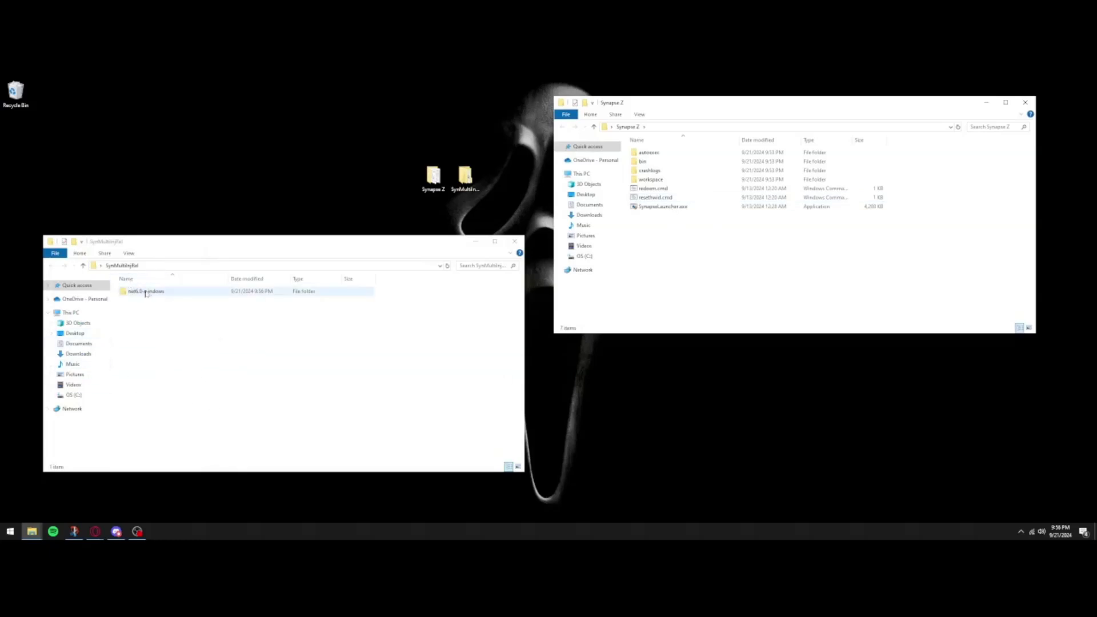
pyautogui.doubleClick(162, 295)
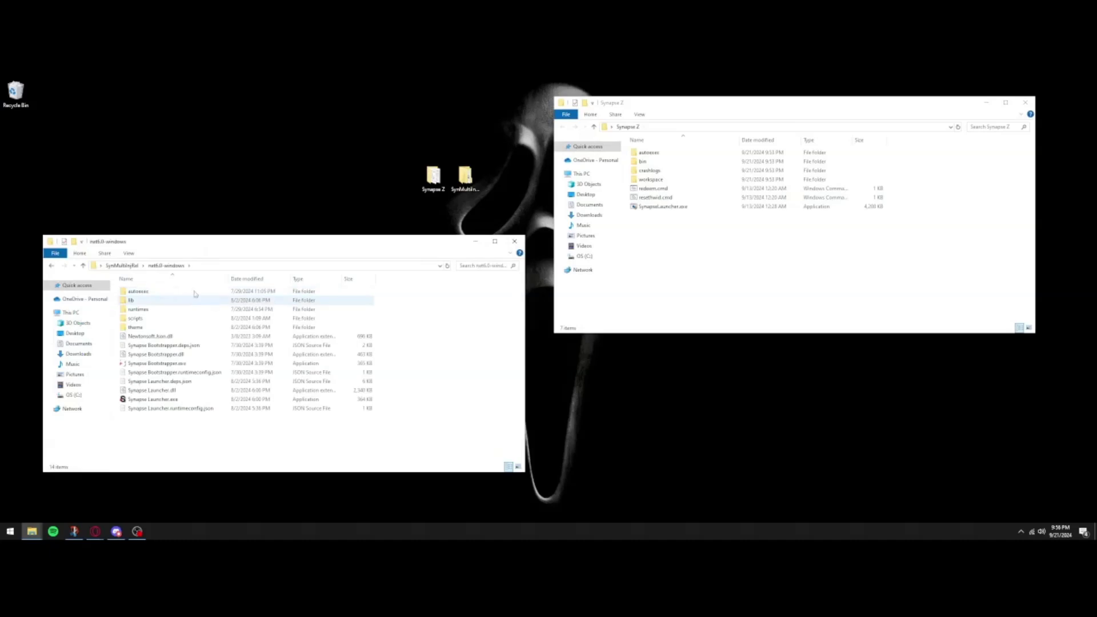
# Copy SynapseLauncher.exe from the Synapse Z folder into the net6.0-windows folder
pyautogui.click(691, 193)
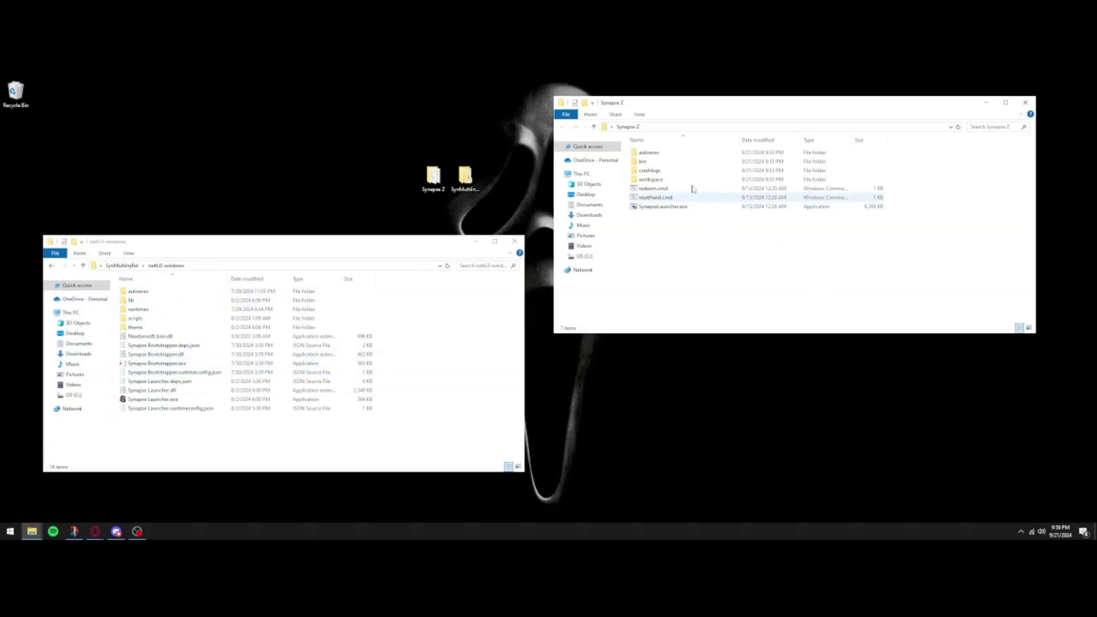
pyautogui.click(657, 207)
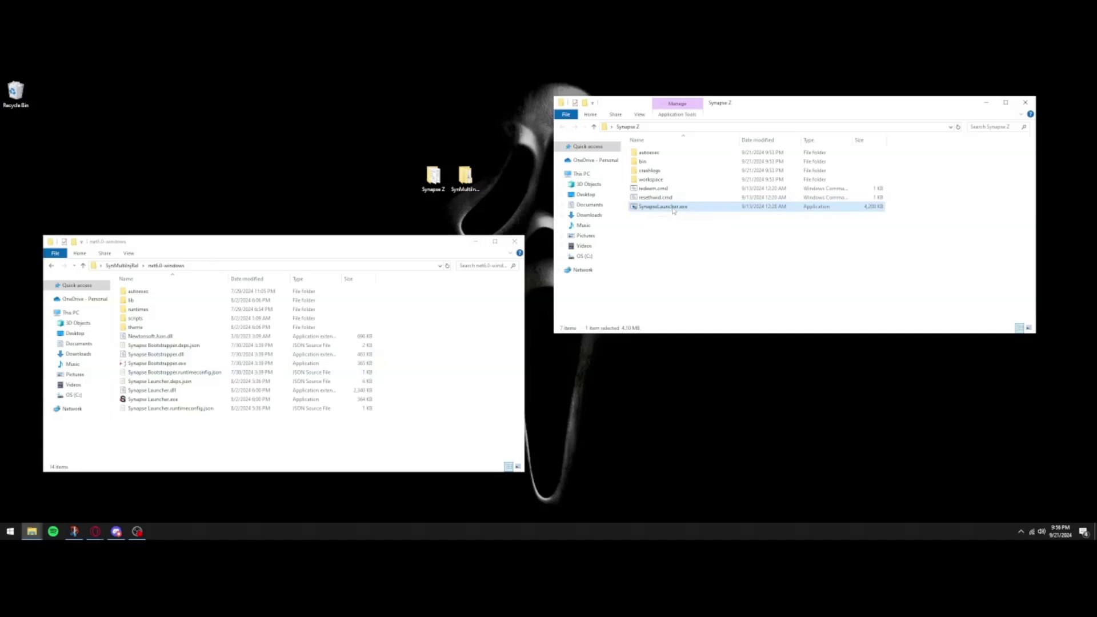
pyautogui.rightClick(673, 211)
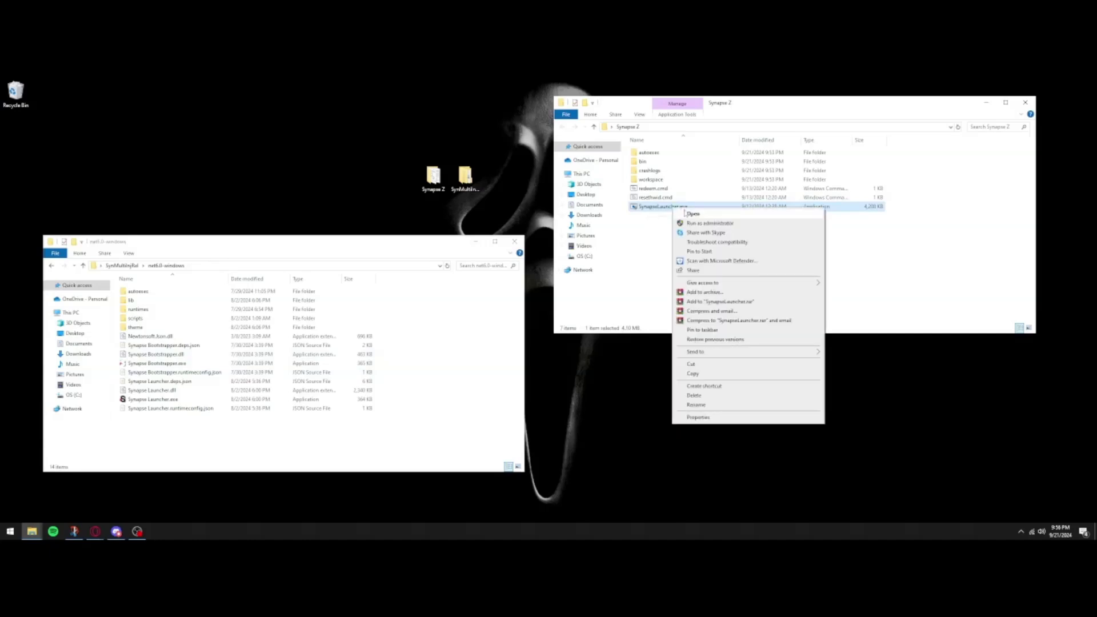
pyautogui.click(709, 375)
pyautogui.click(268, 435)
pyautogui.rightClick(169, 434)
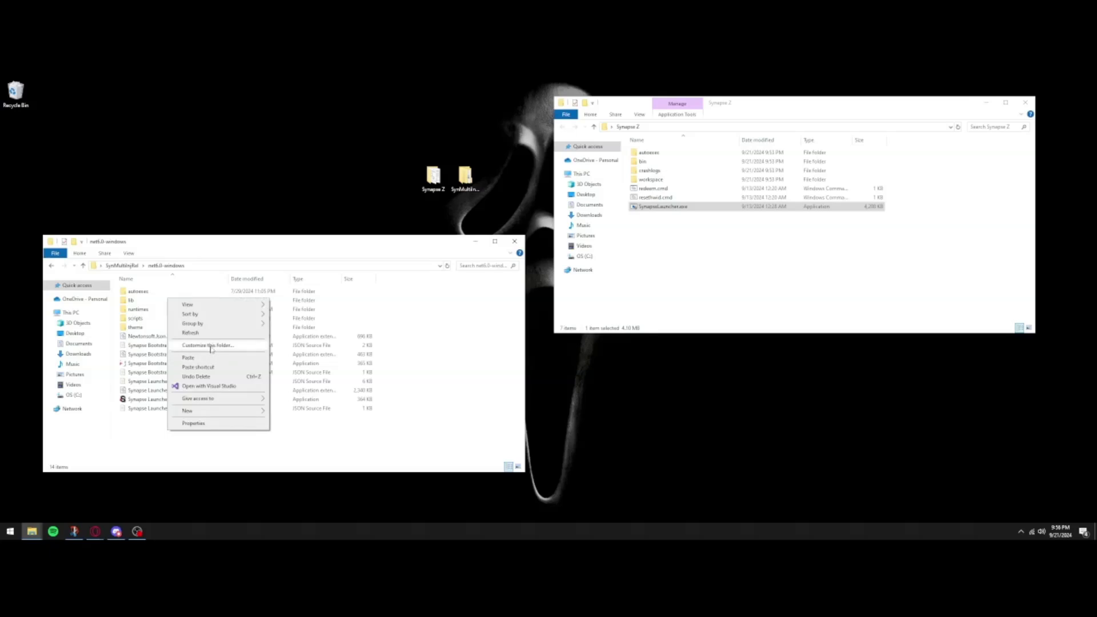
pyautogui.click(189, 357)
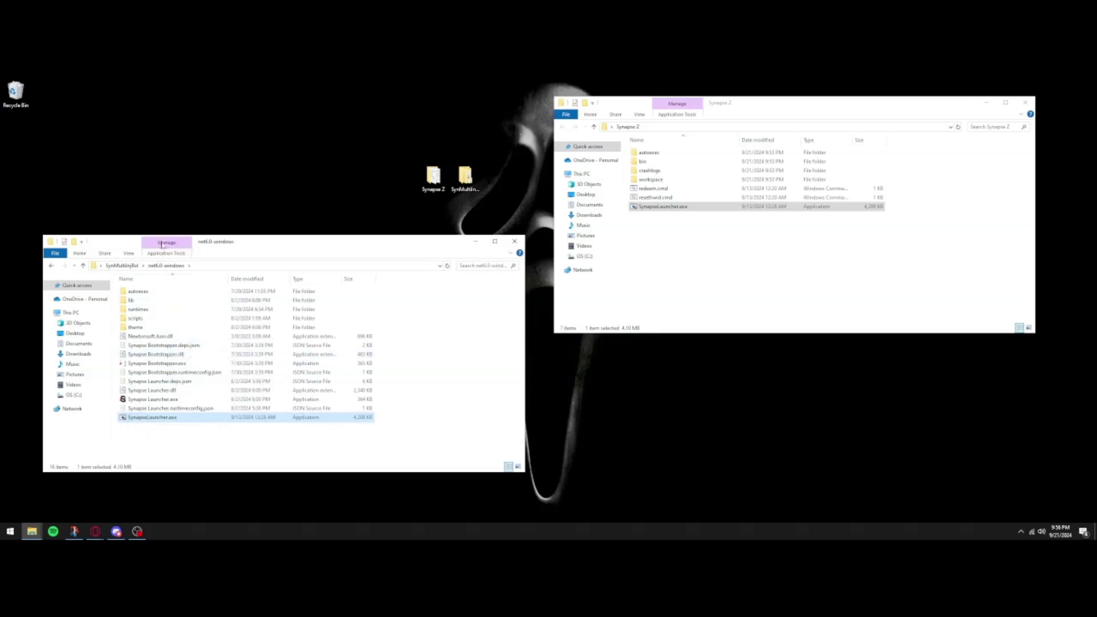
# Close the Synapse Z folder window and move the Synapse Z desktop folder beneath the Recycle Bin
pyautogui.click(1025, 102)
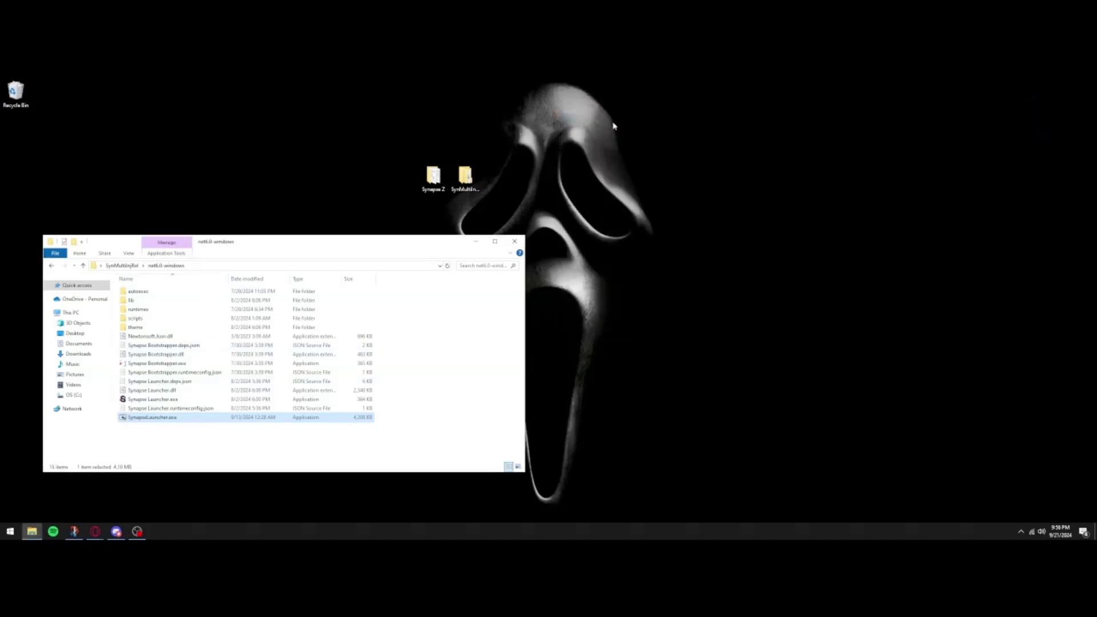
pyautogui.moveTo(368, 235); pyautogui.dragTo(542, 208)
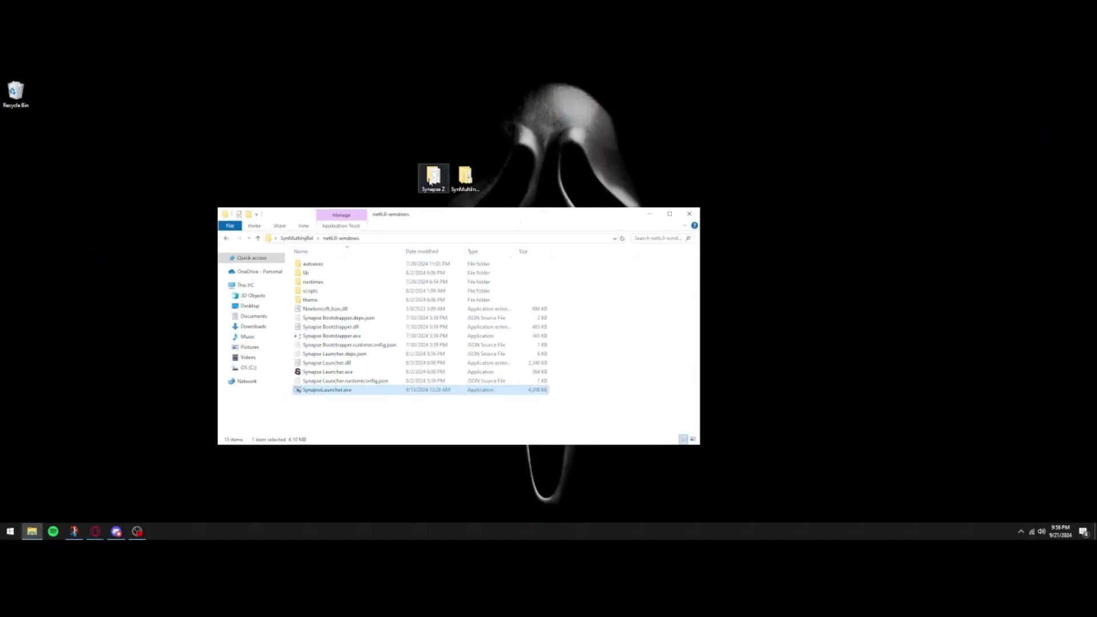
pyautogui.moveTo(433, 176); pyautogui.dragTo(17, 133)
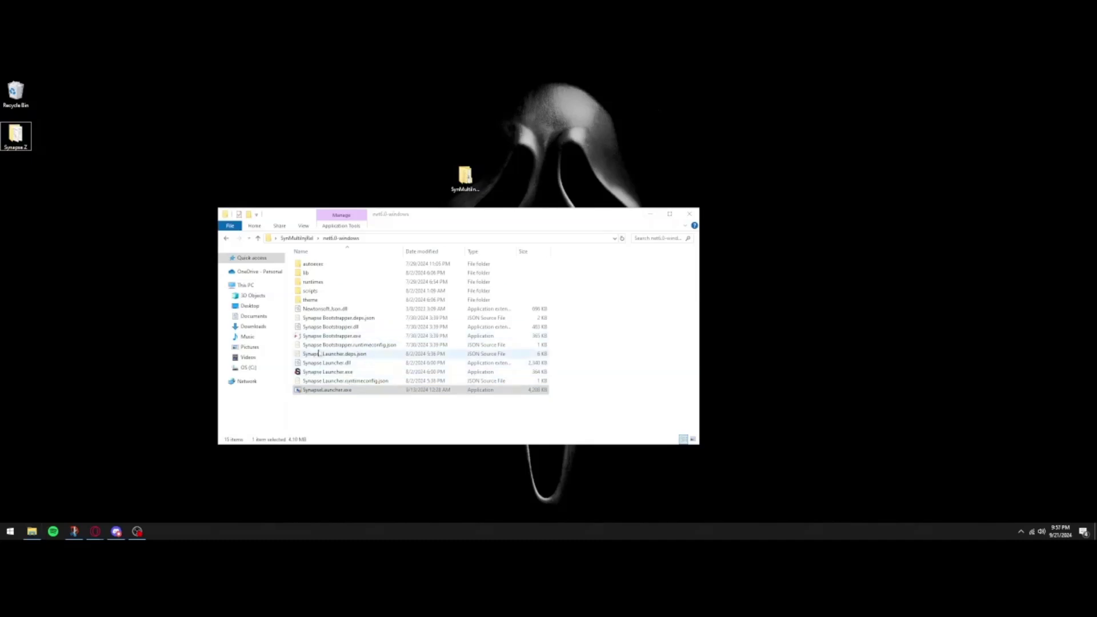
# Run Synapse Bootstrapper.exe from the net6.0-windows folder and reposition the opened Synapse Z window above the folder's file list
pyautogui.doubleClick(347, 337)
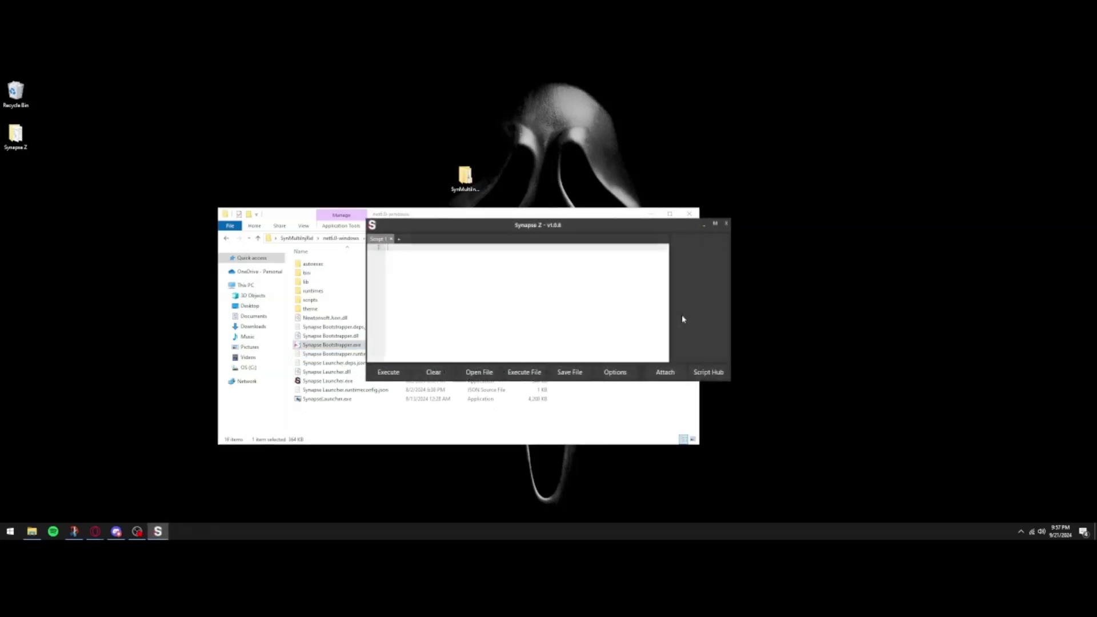
pyautogui.moveTo(468, 231); pyautogui.dragTo(578, 145)
pyautogui.moveTo(669, 139); pyautogui.dragTo(532, 169)
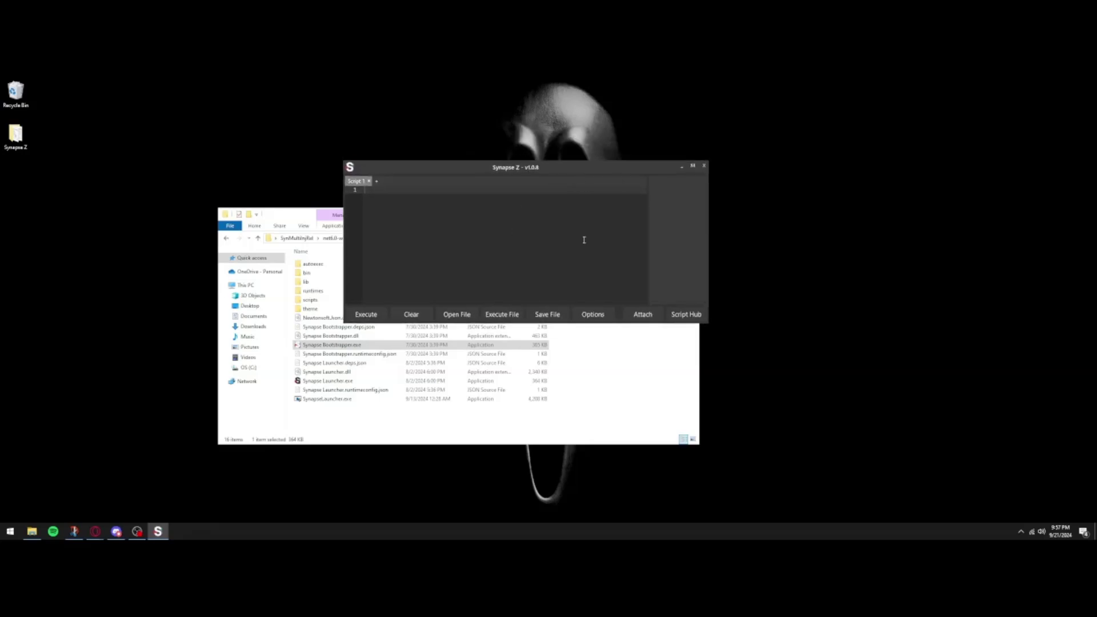
# View the Synapse Z options, such as Auto Inject and Unlock FPS, and close them
pyautogui.click(592, 314)
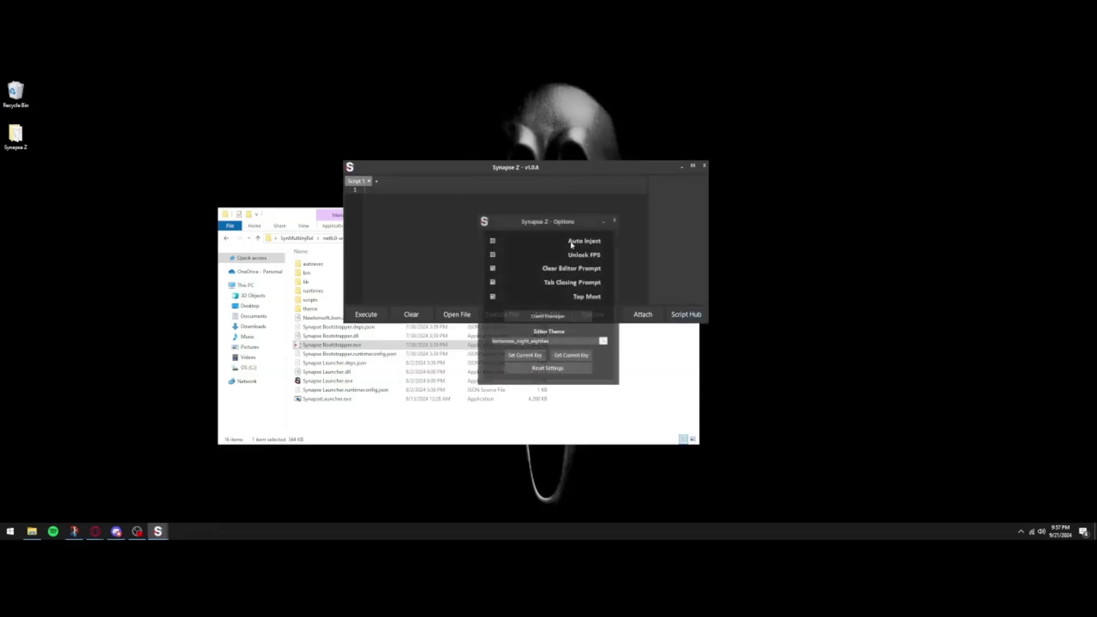
pyautogui.click(615, 221)
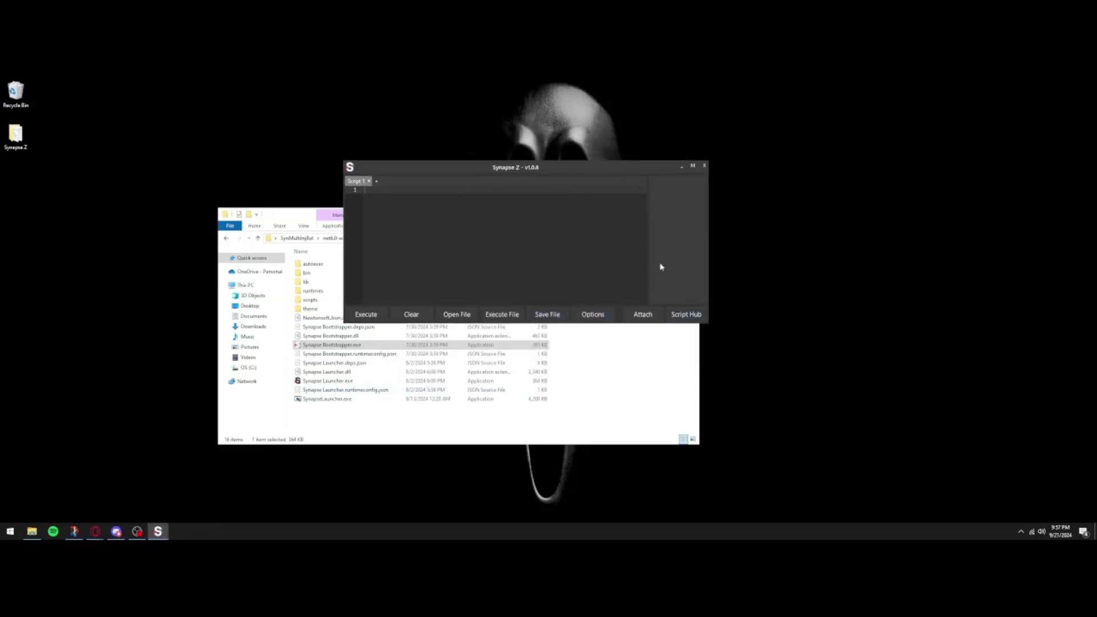
# Move the Synapse Z window and the net6.0-windows folder window apart, and minimise the folder window
pyautogui.moveTo(458, 164); pyautogui.dragTo(362, 276)
pyautogui.moveTo(489, 219); pyautogui.dragTo(553, 215)
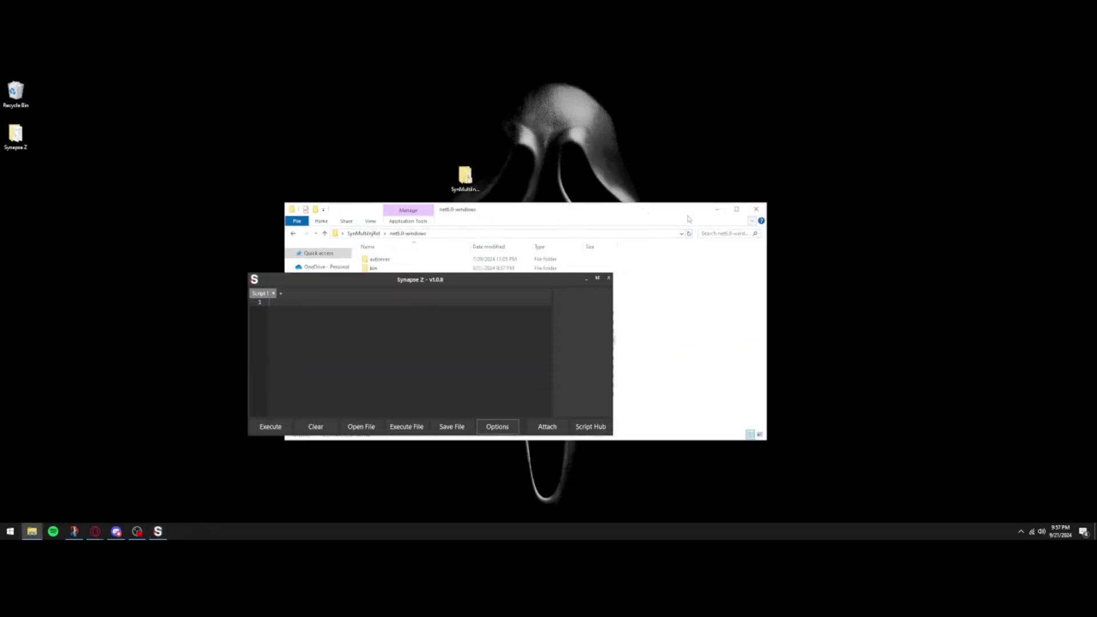
pyautogui.moveTo(655, 208); pyautogui.dragTo(496, 82)
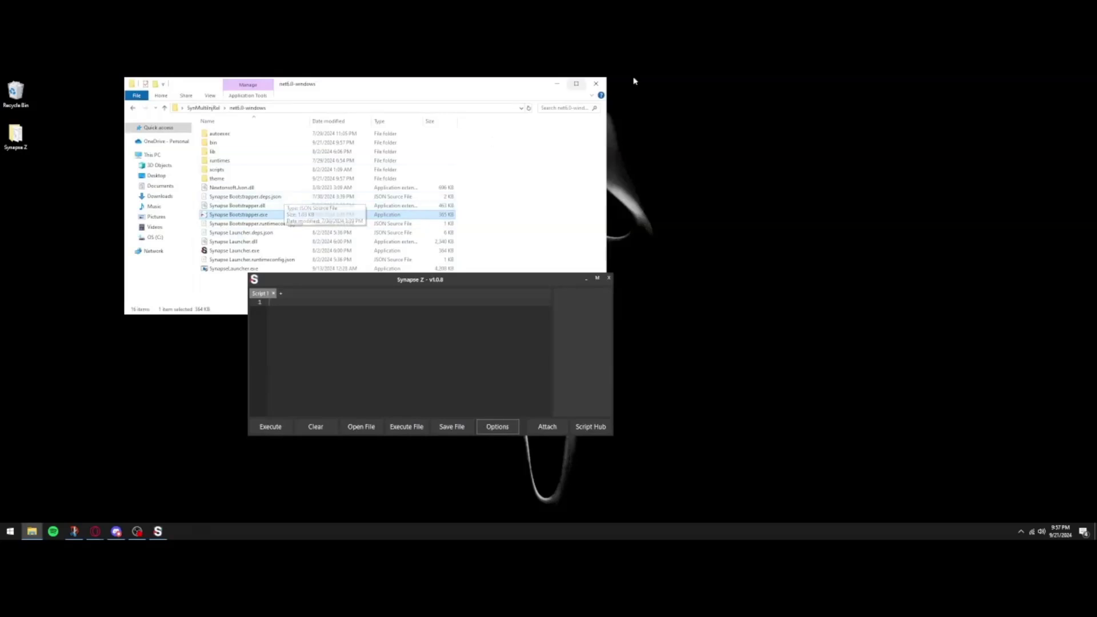
pyautogui.click(558, 84)
# Switch to the browser, launch "a literal baseplate." from its Roblox page, and move the Synapse Z window clear of the launch prompt
pyautogui.moveTo(95, 532)
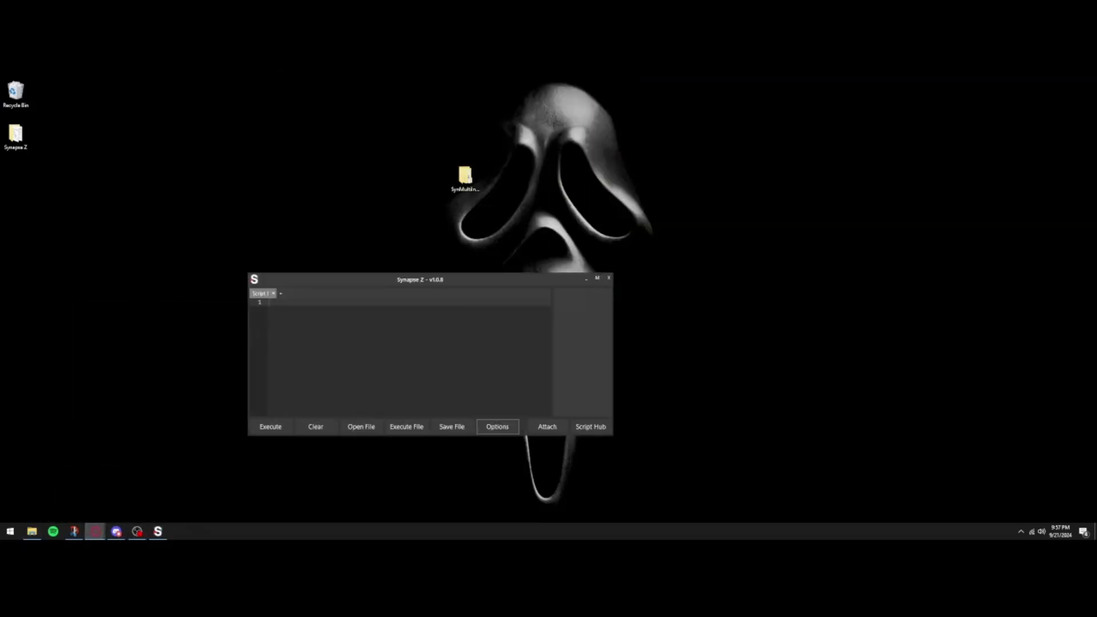
pyautogui.hotkey('alt', 'Tab')
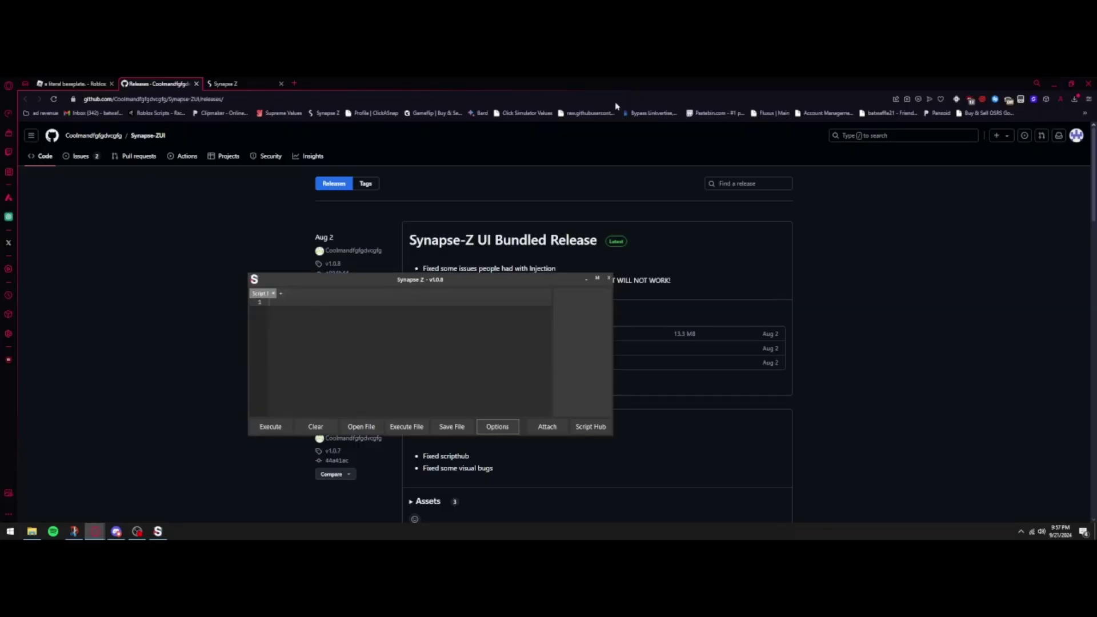
pyautogui.click(75, 84)
pyautogui.click(685, 283)
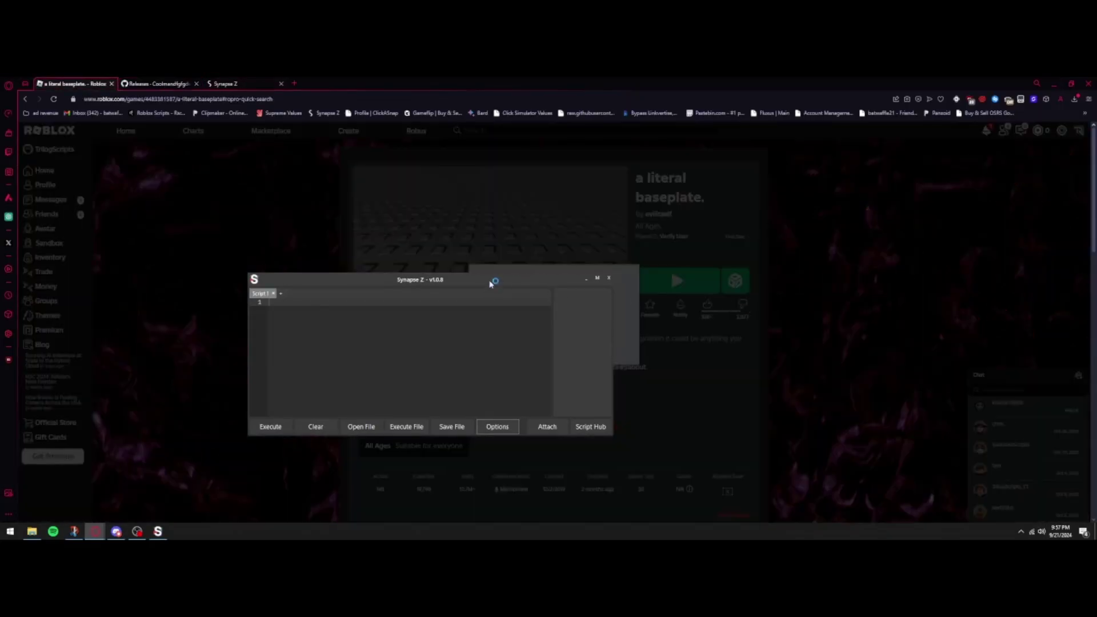
pyautogui.moveTo(490, 284); pyautogui.dragTo(760, 181)
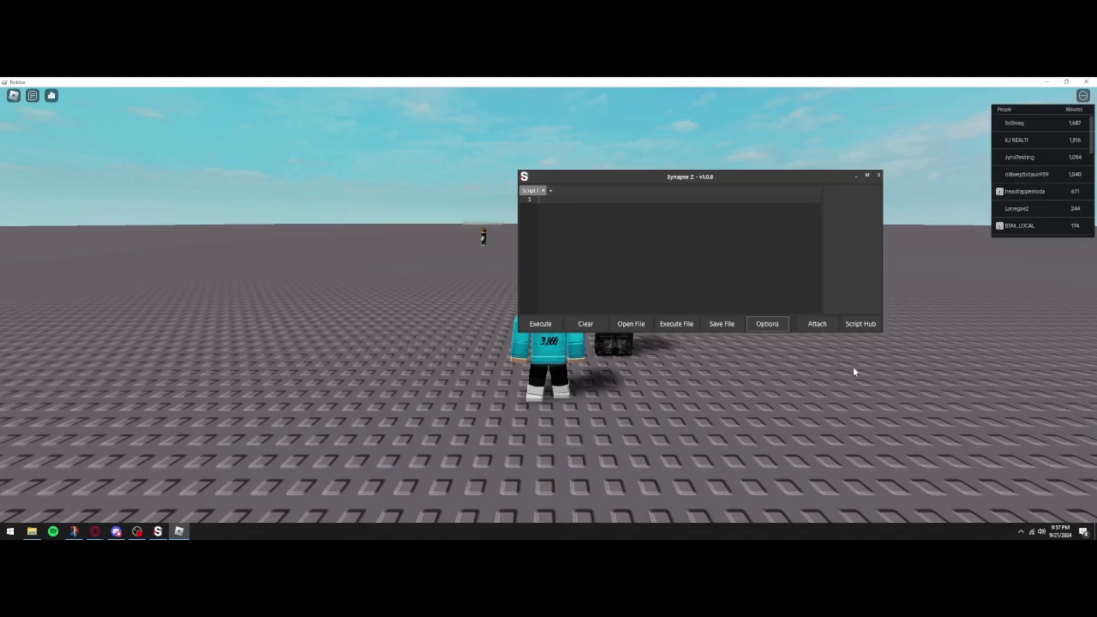
# Try to attach Synapse Z to the running Roblox game, and choose to continue past the unhandled exception
pyautogui.click(817, 323)
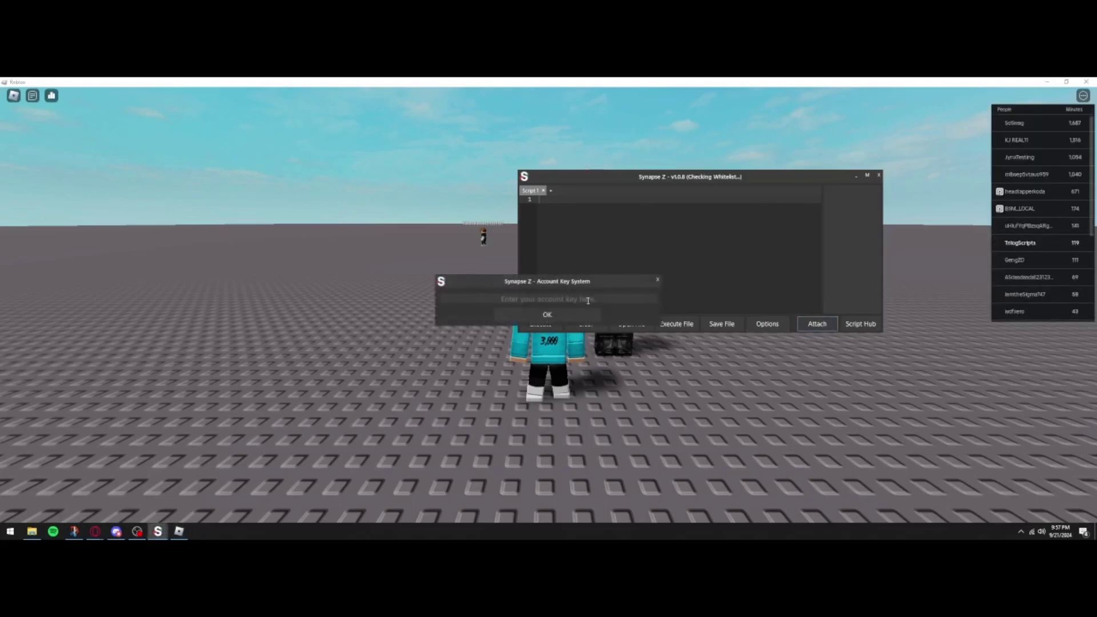
pyautogui.moveTo(581, 285); pyautogui.dragTo(617, 288)
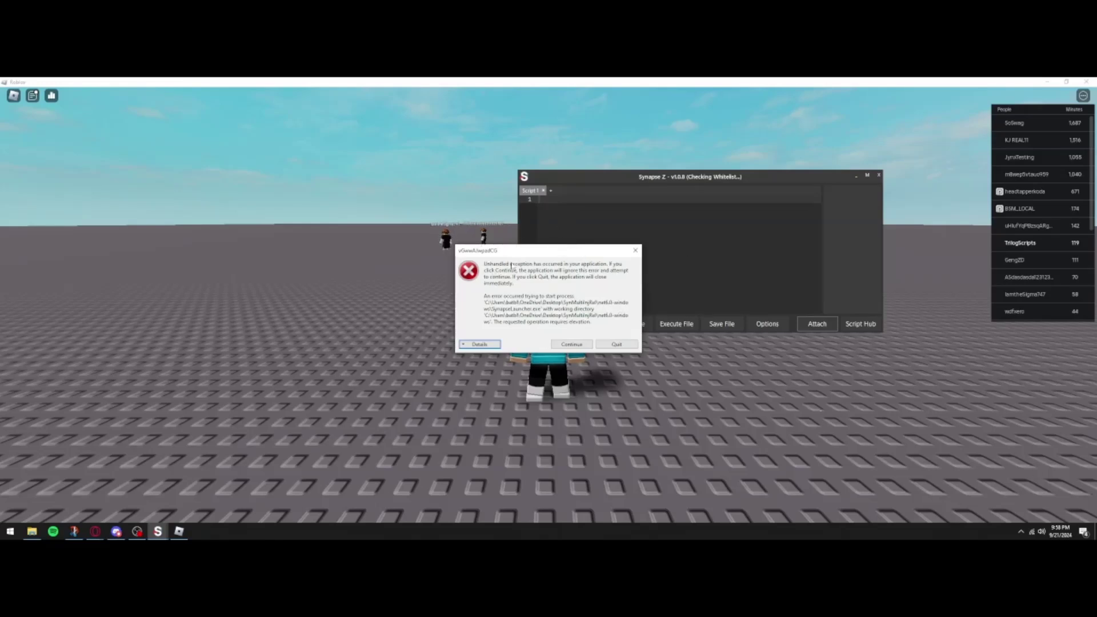
pyautogui.moveTo(497, 250); pyautogui.dragTo(390, 256)
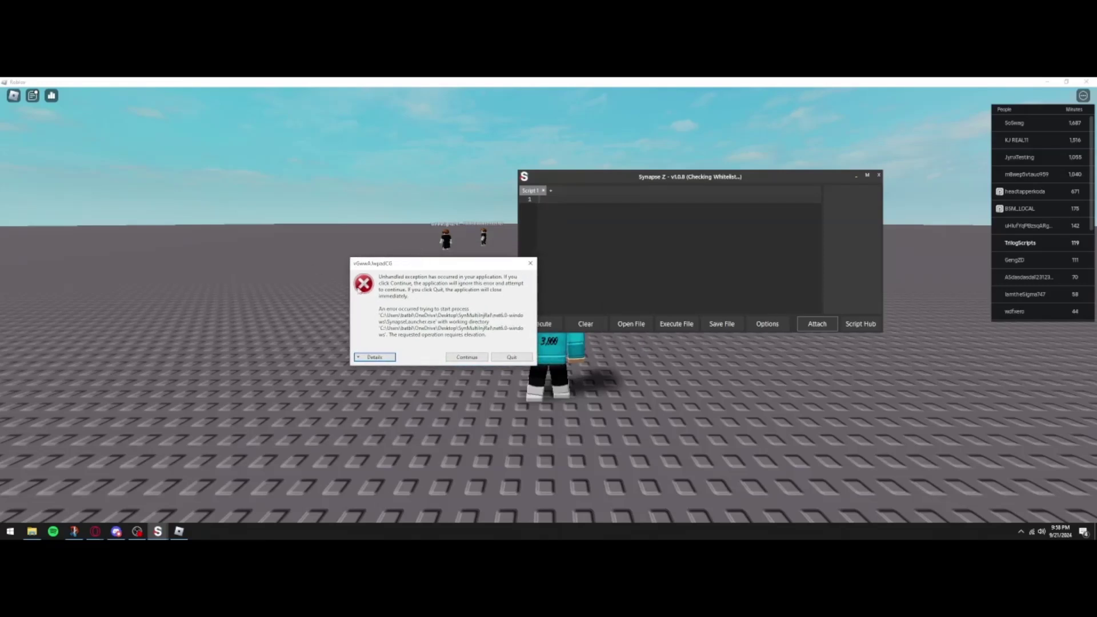
pyautogui.click(466, 357)
# Run SynapseLauncher.exe and Synapse Launcher.exe from the net6.0-windows folder, and reposition the newly opened Synapse Z window away from the file list
pyautogui.moveTo(757, 178); pyautogui.dragTo(638, 186)
pyautogui.hotkey('alt', 'Tab')
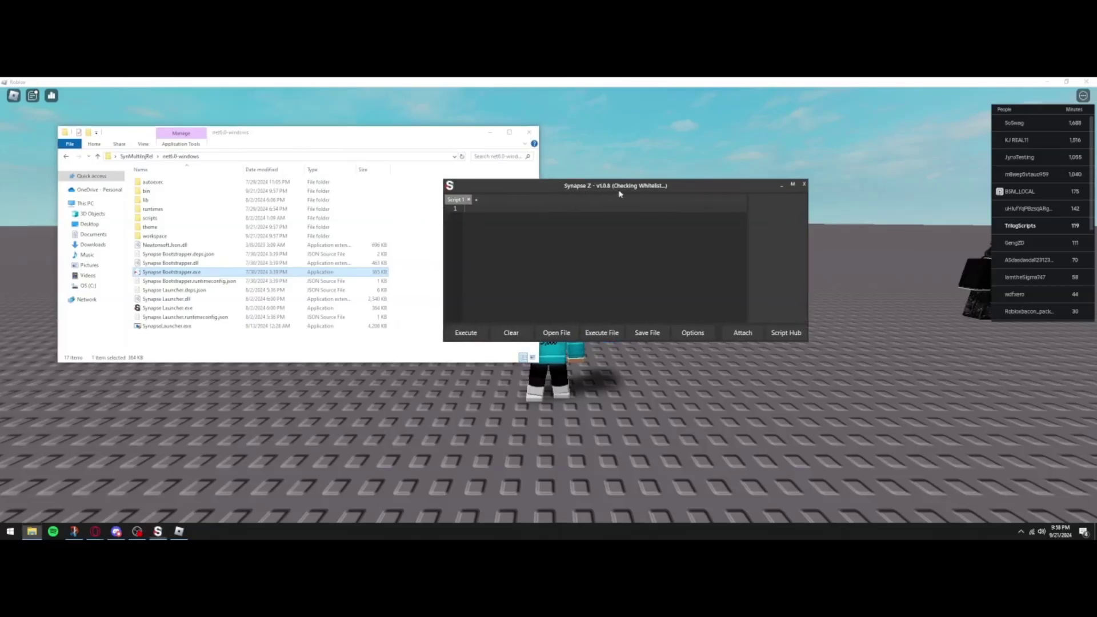
pyautogui.moveTo(619, 194); pyautogui.dragTo(797, 168)
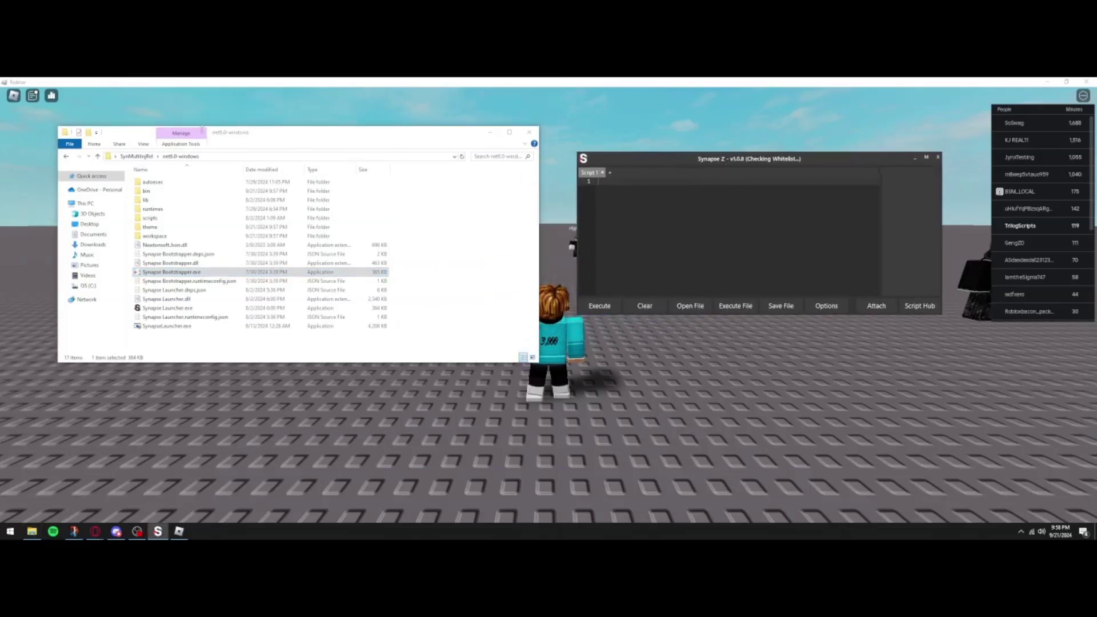
pyautogui.doubleClick(169, 325)
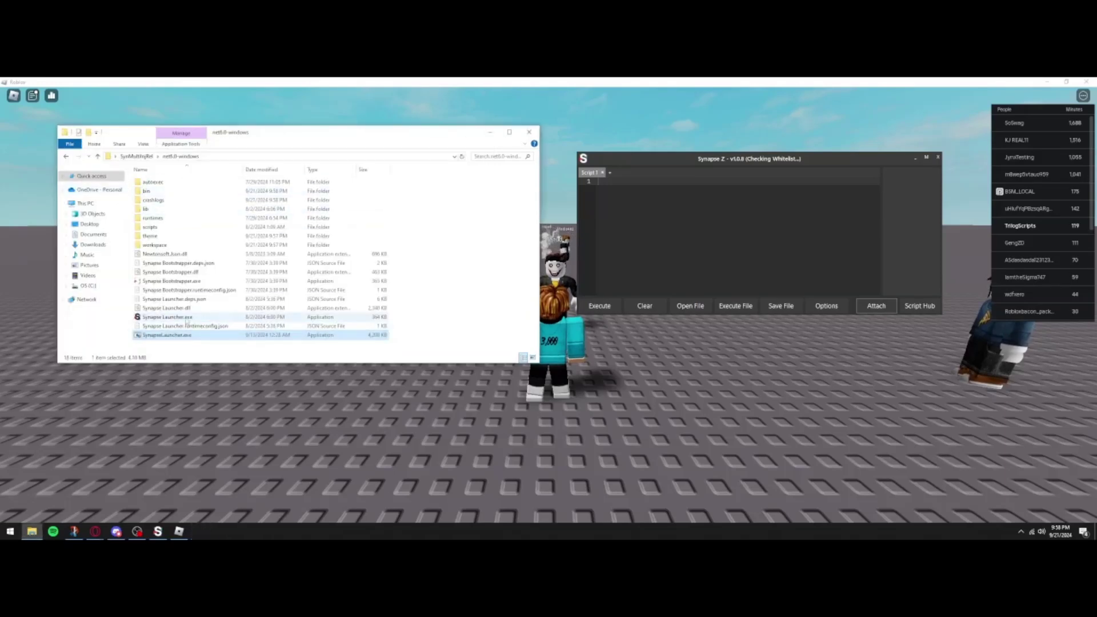
pyautogui.doubleClick(172, 317)
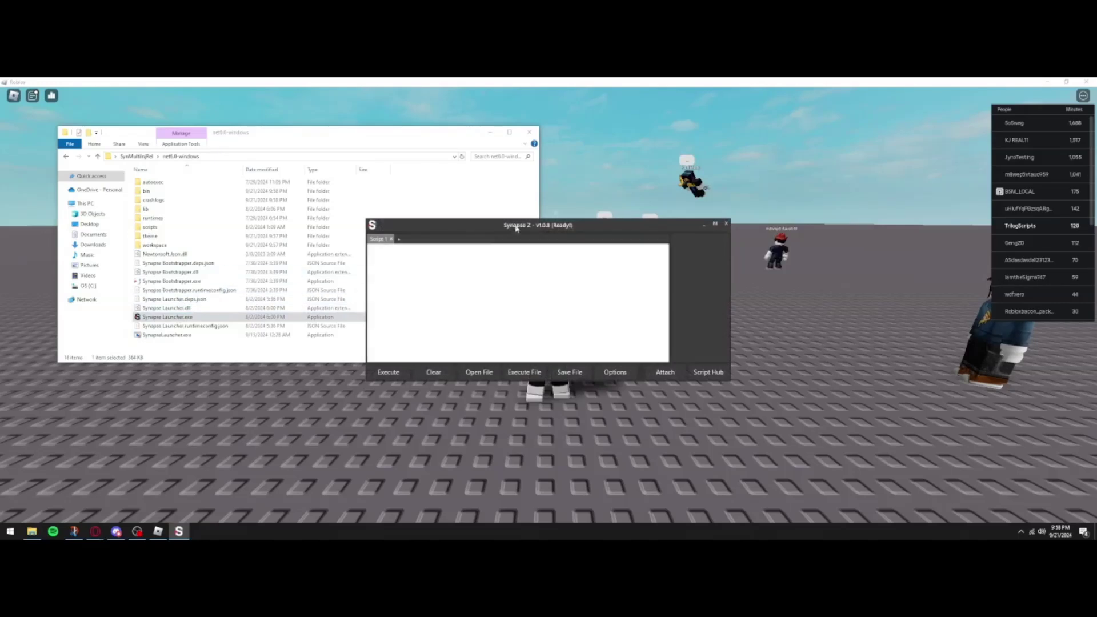
pyautogui.moveTo(514, 232); pyautogui.dragTo(726, 352)
# Open the Roblox Developer Console, execute print("test") from Synapse Z, and empty the script editor
pyautogui.press('F9')
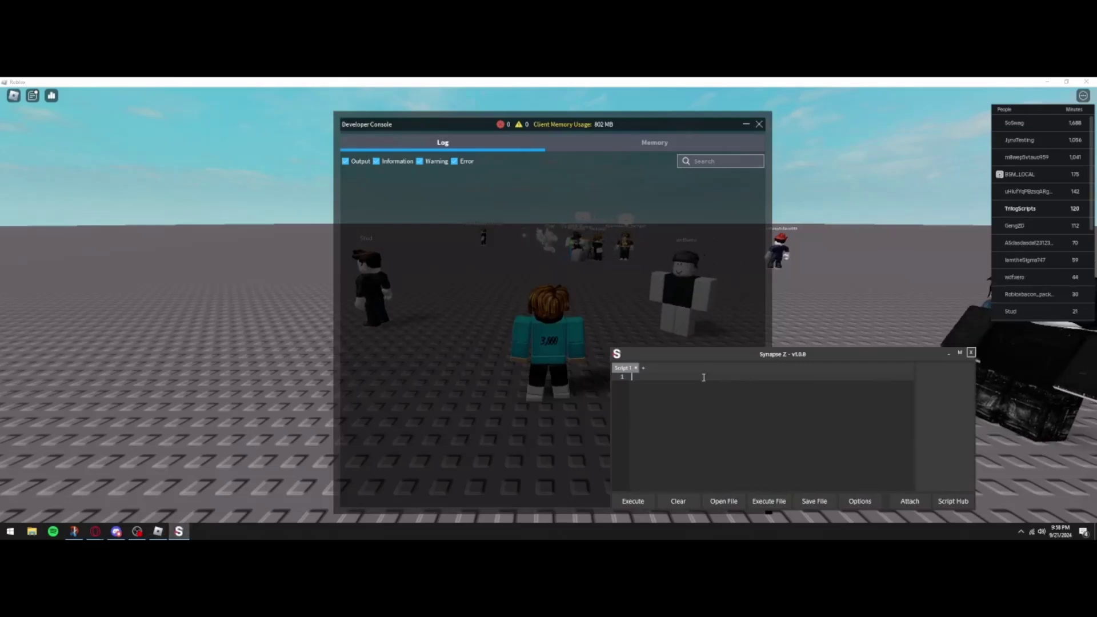
pyautogui.write('print("')
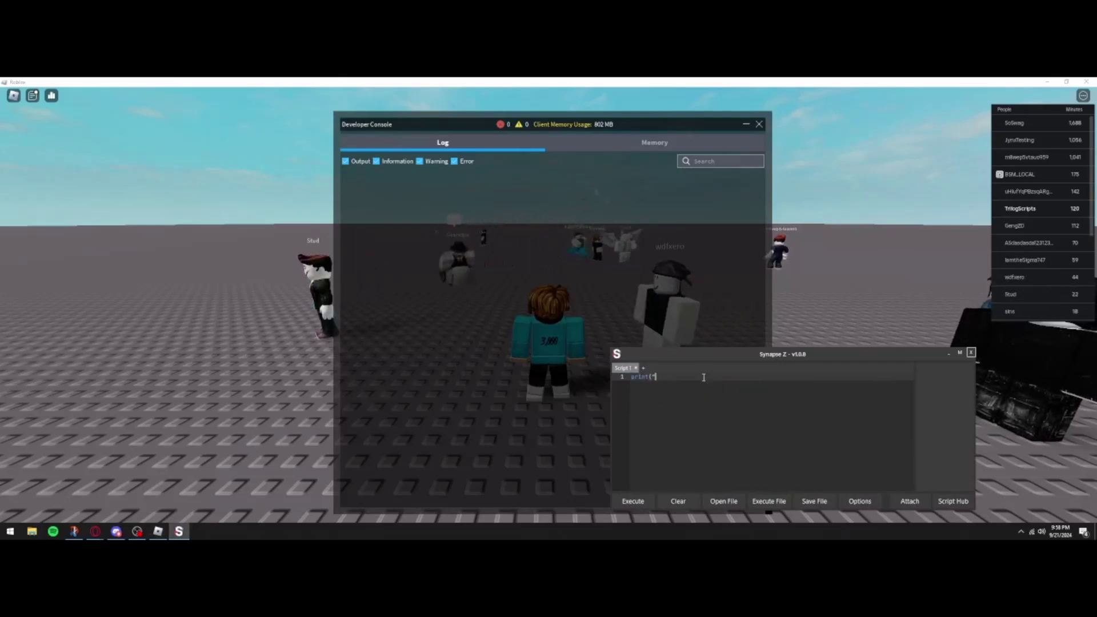
pyautogui.write('test")')
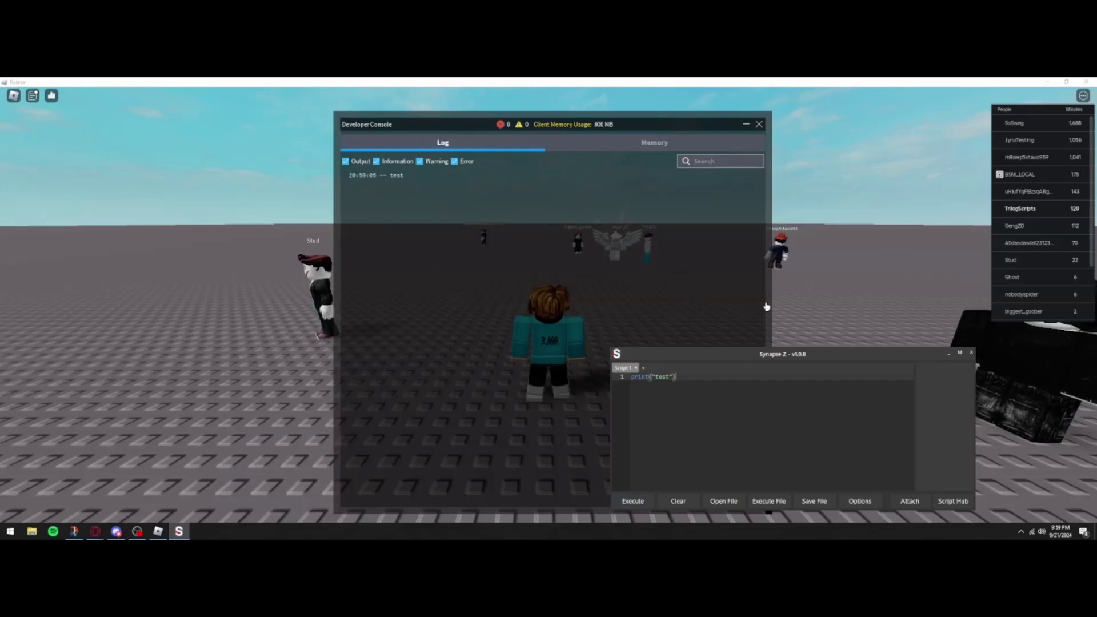
pyautogui.hotkey('ctrl', 'a')
pyautogui.press('BackSpace')
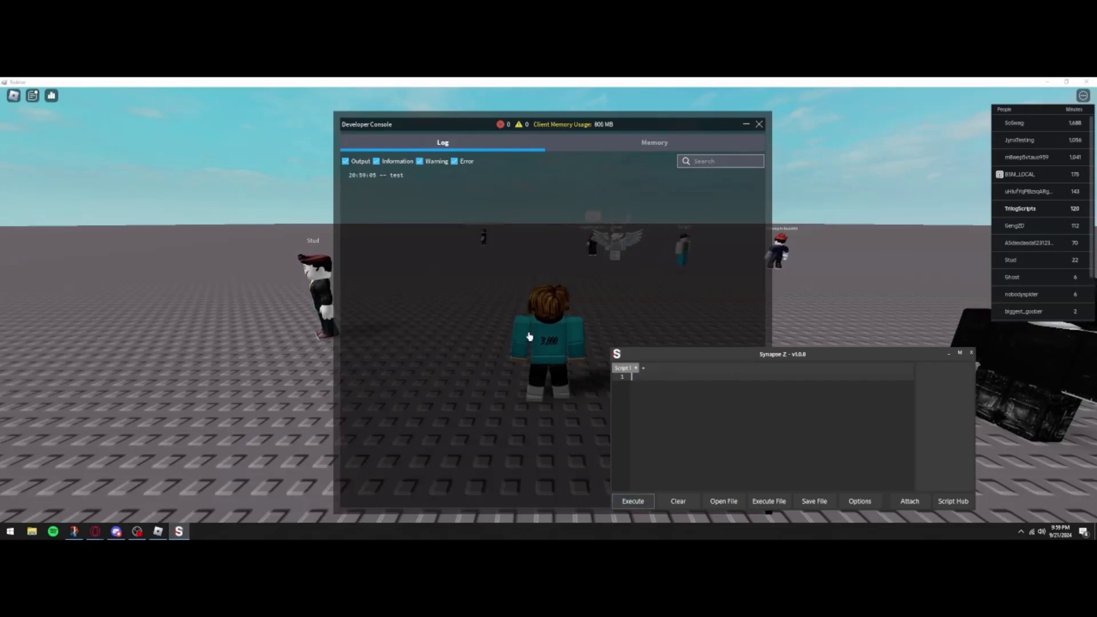
# Execute Infinite Yield from the Script Hub, and clear the hub, Synapse Z window and Developer Console off the game view
pyautogui.click(948, 502)
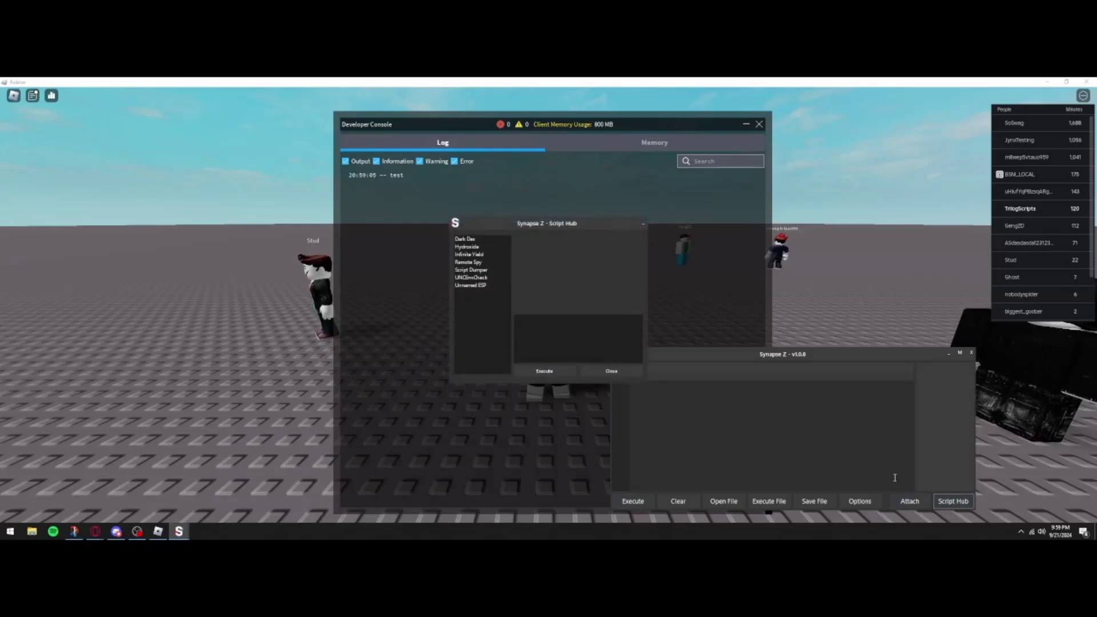
pyautogui.click(469, 254)
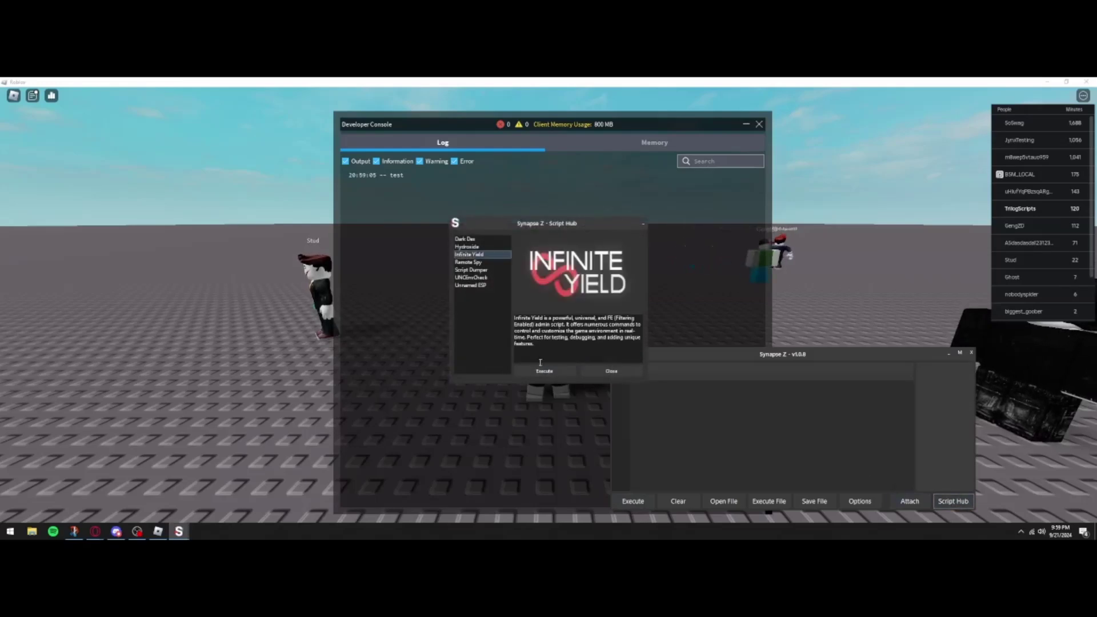
pyautogui.click(544, 371)
pyautogui.click(611, 372)
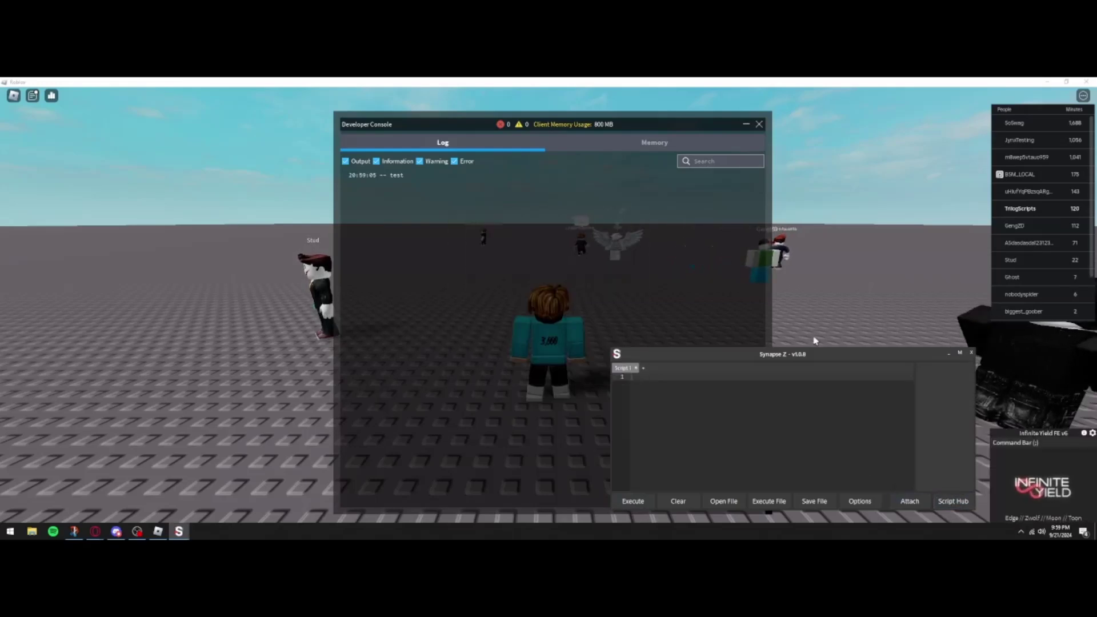
pyautogui.click(947, 354)
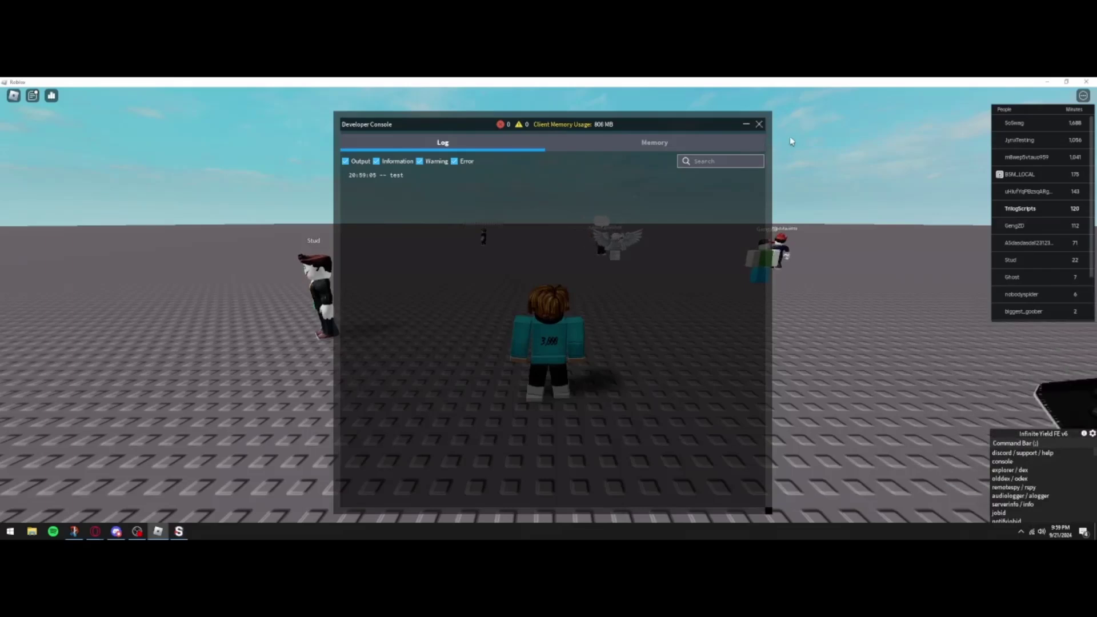
pyautogui.click(759, 124)
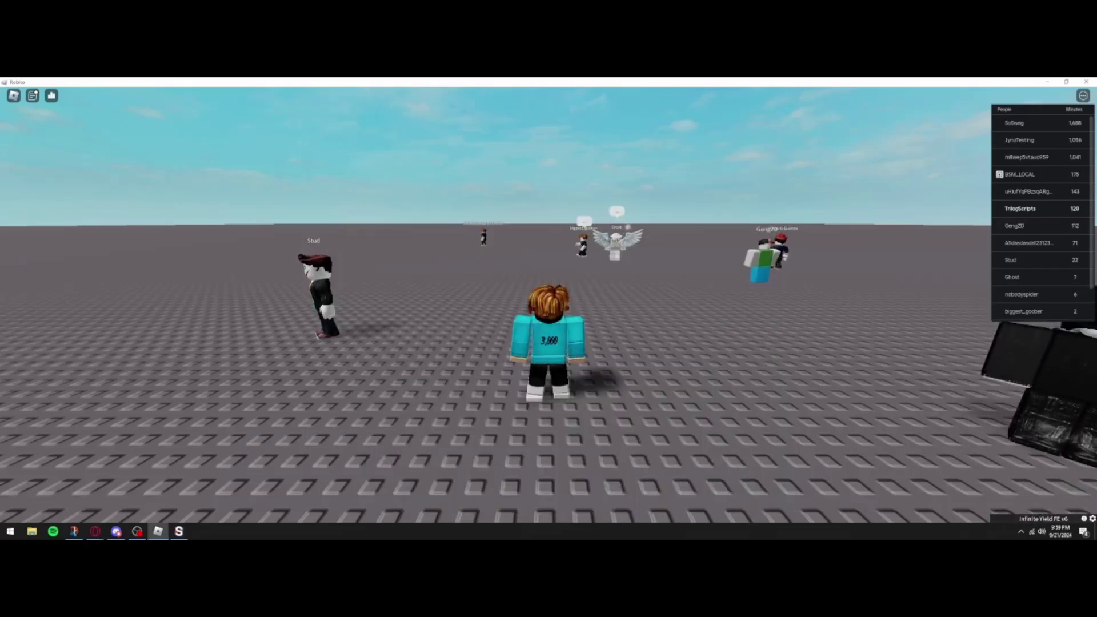